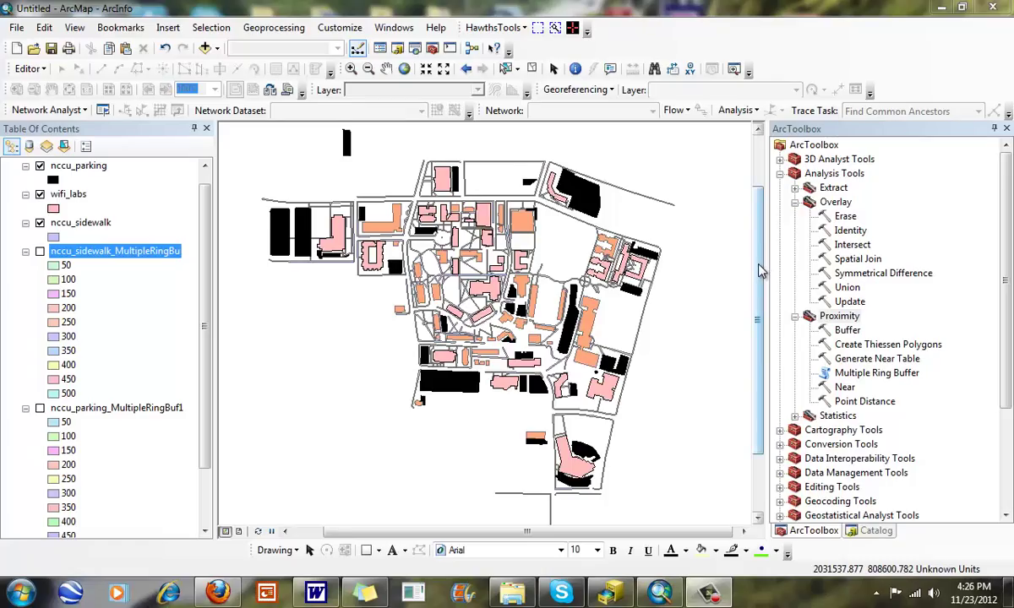
Rearrange the window panes and scroll the Table Of Contents layer list for the campus map
left_click_drag(759, 270, 758, 192)
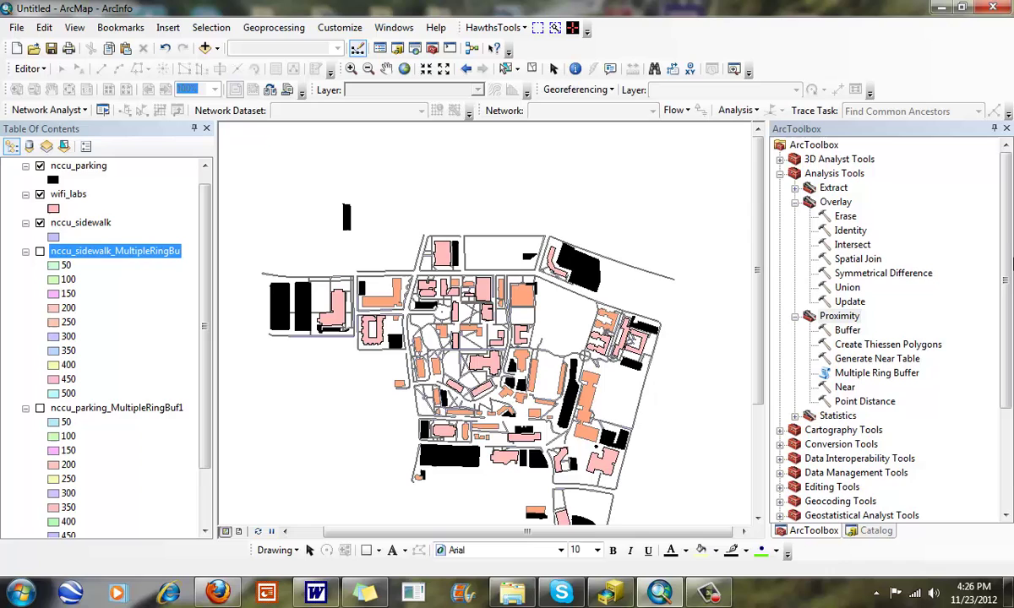
left_click_drag(1006, 275, 1006, 291)
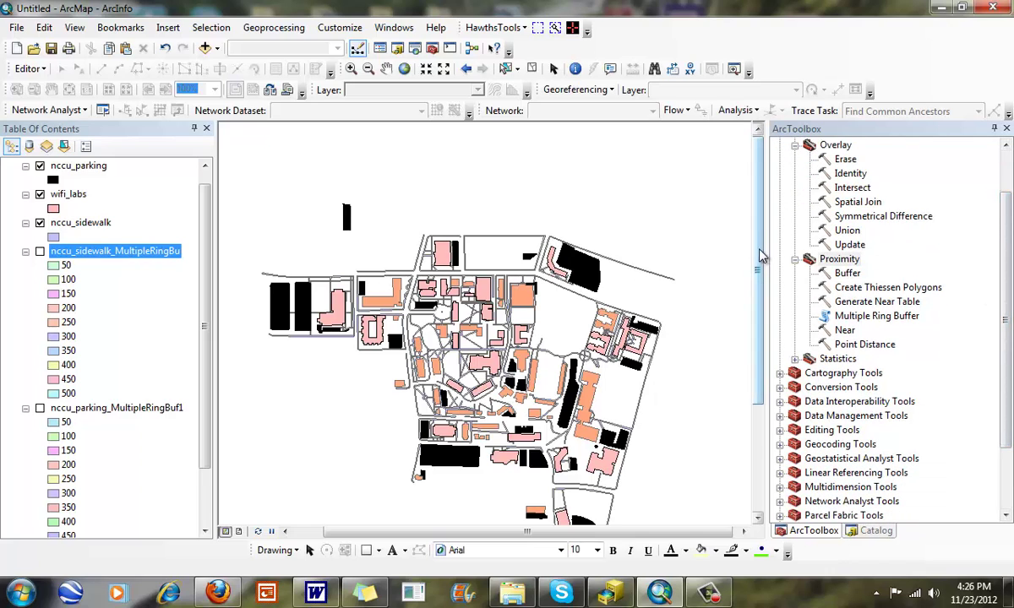
left_click_drag(758, 256, 759, 289)
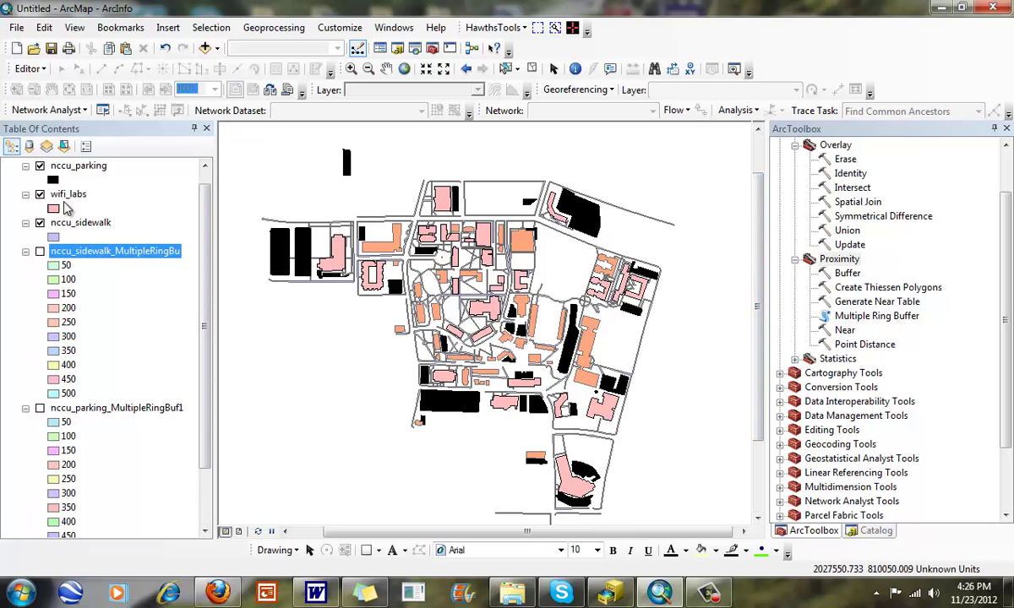
left_click_drag(196, 244, 196, 313)
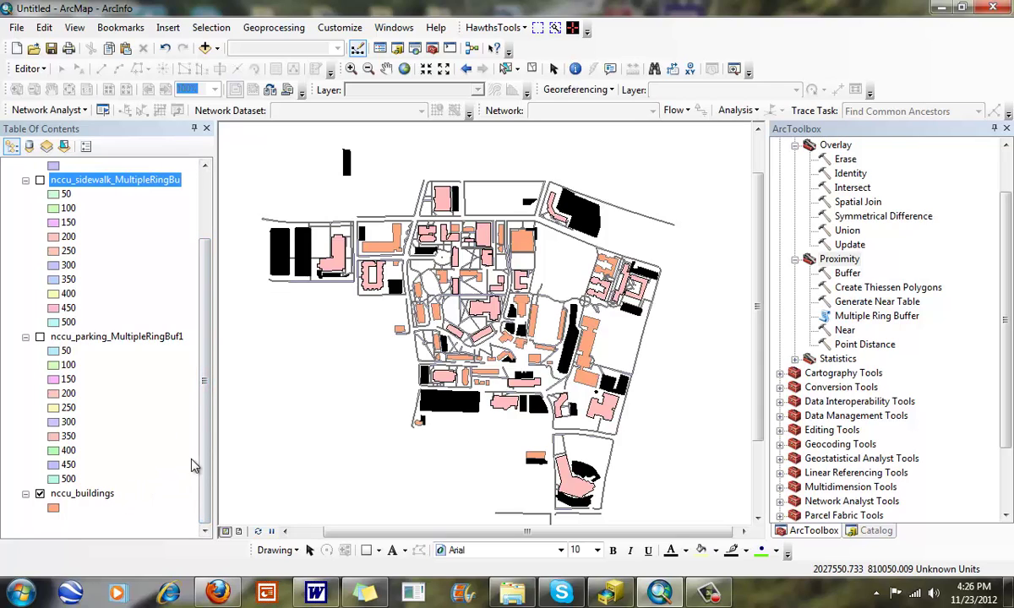
left_click_drag(203, 432, 201, 294)
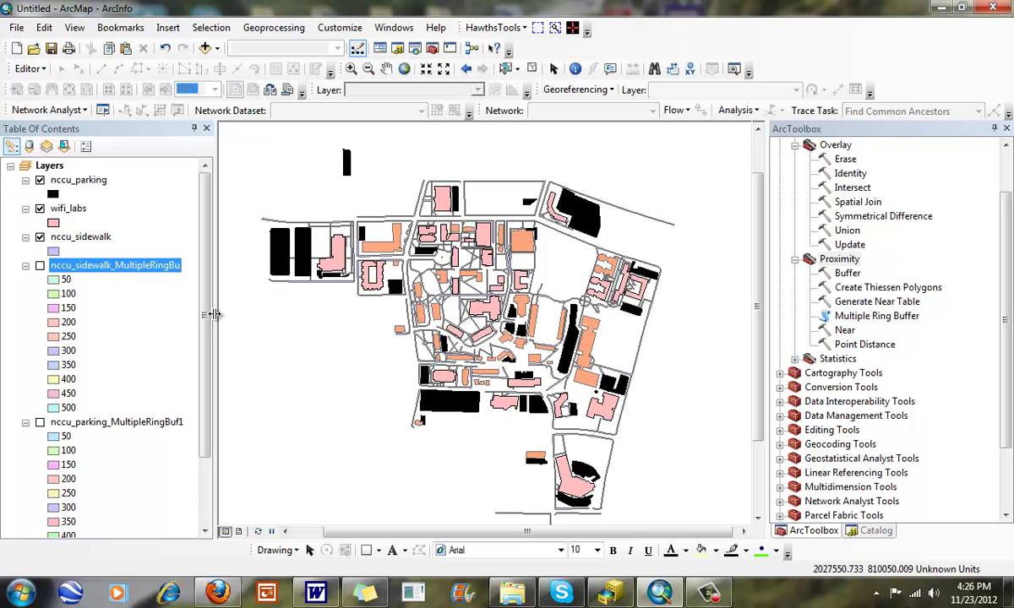
Hide the wifi_labs, nccu_sidewalk and nccu_buildings layers
left_click(40, 208)
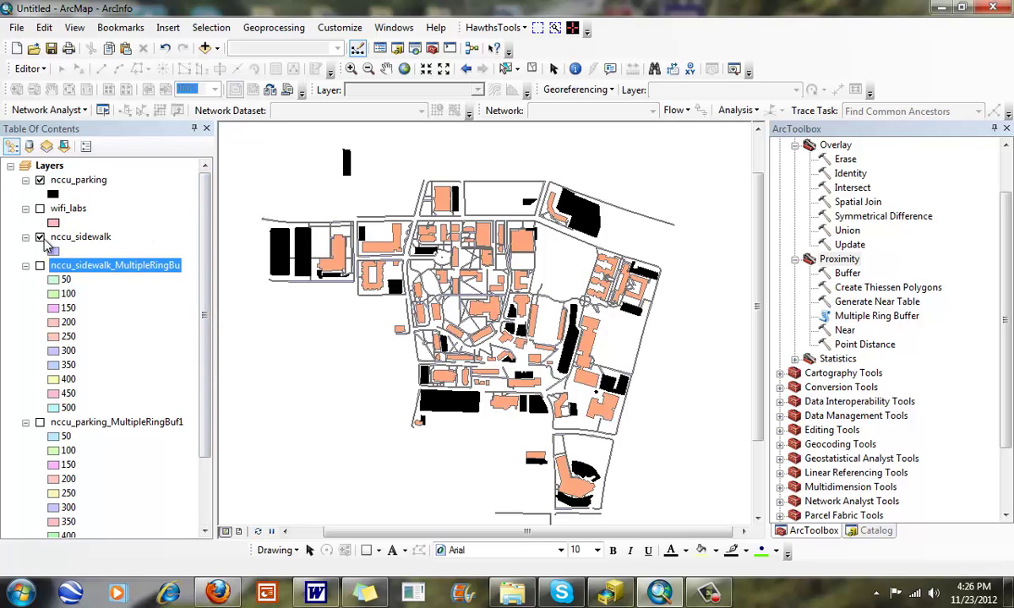
left_click(40, 237)
scroll(177, 311, "down", 2)
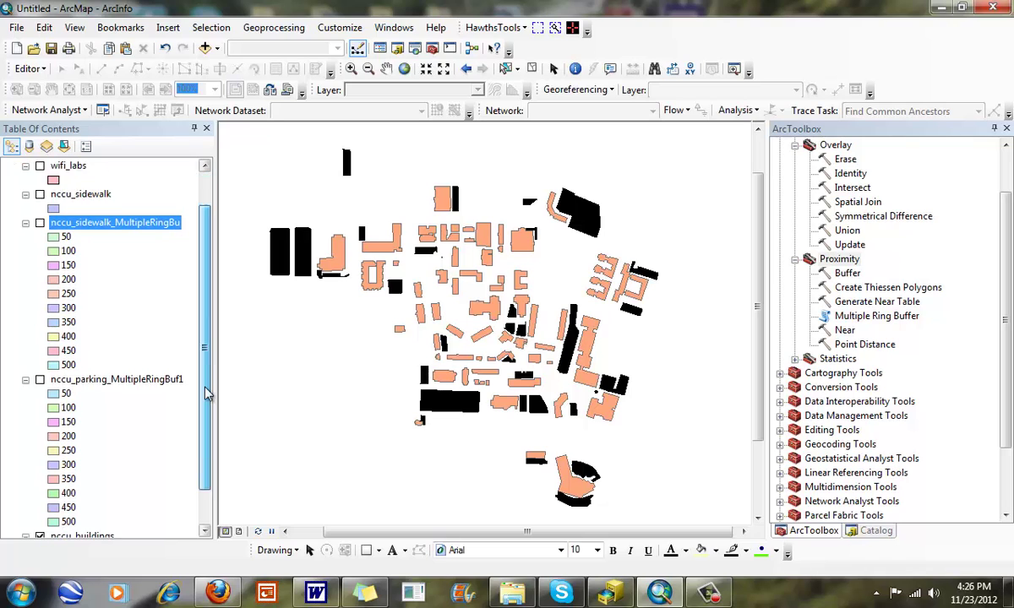
left_click(40, 493)
scroll(211, 363, "up", 2)
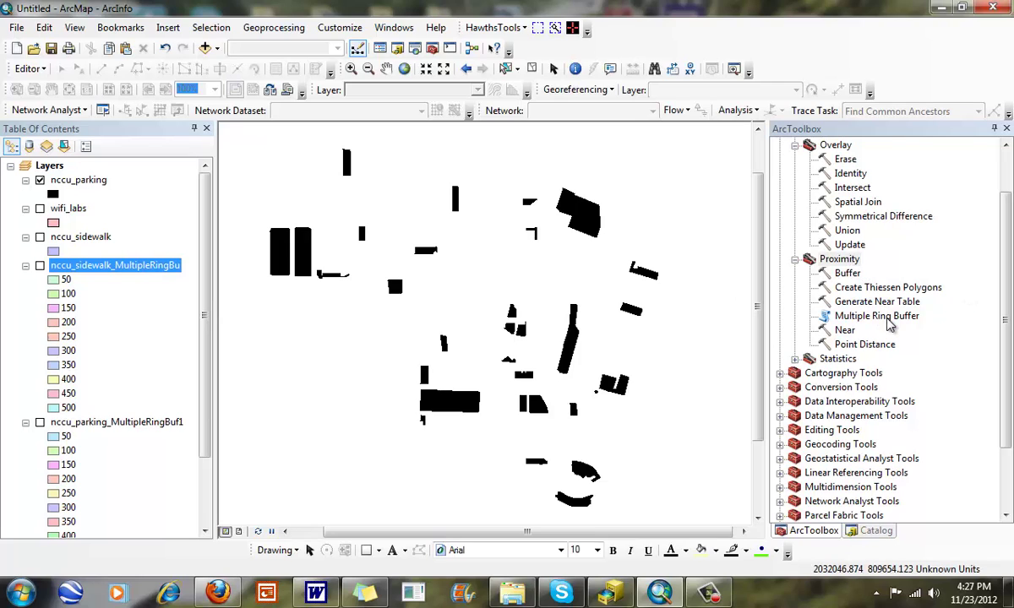
Select the Multiple Ring Buffer tool and show only the parking ring buffer around the lots
left_click(847, 315)
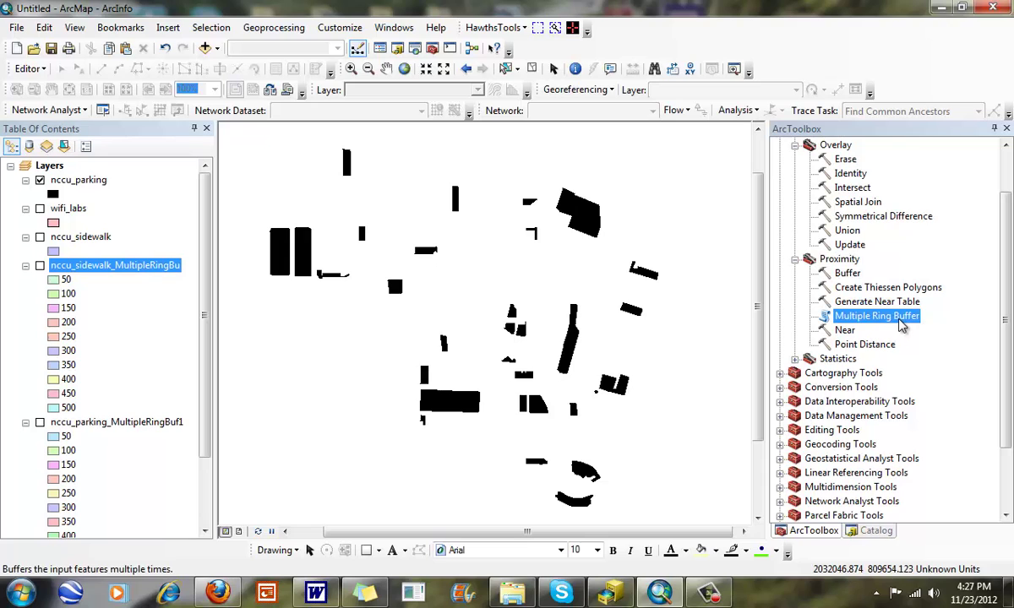
left_click(40, 267)
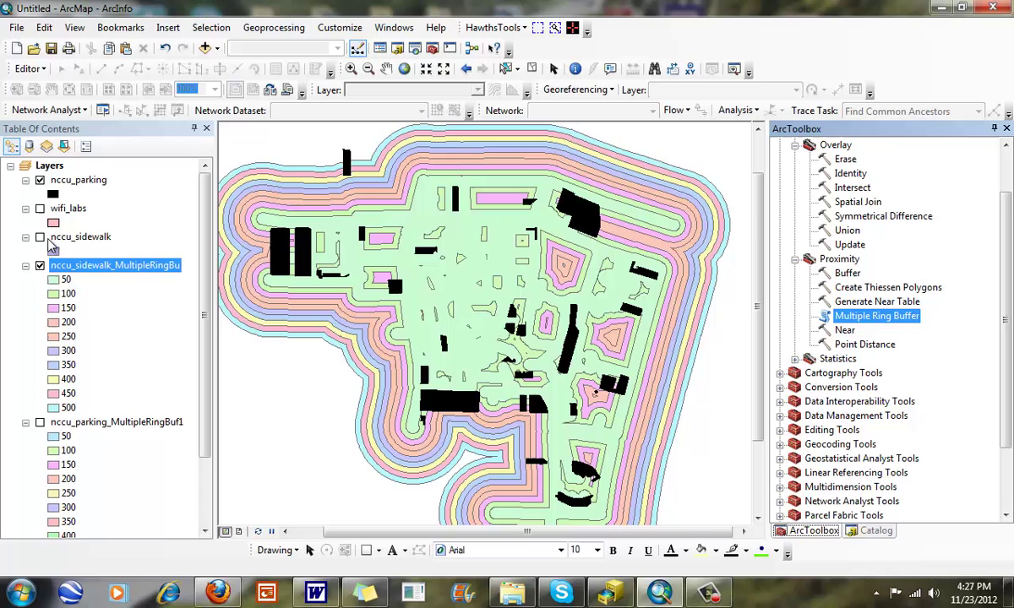
left_click(39, 266)
left_click(40, 422)
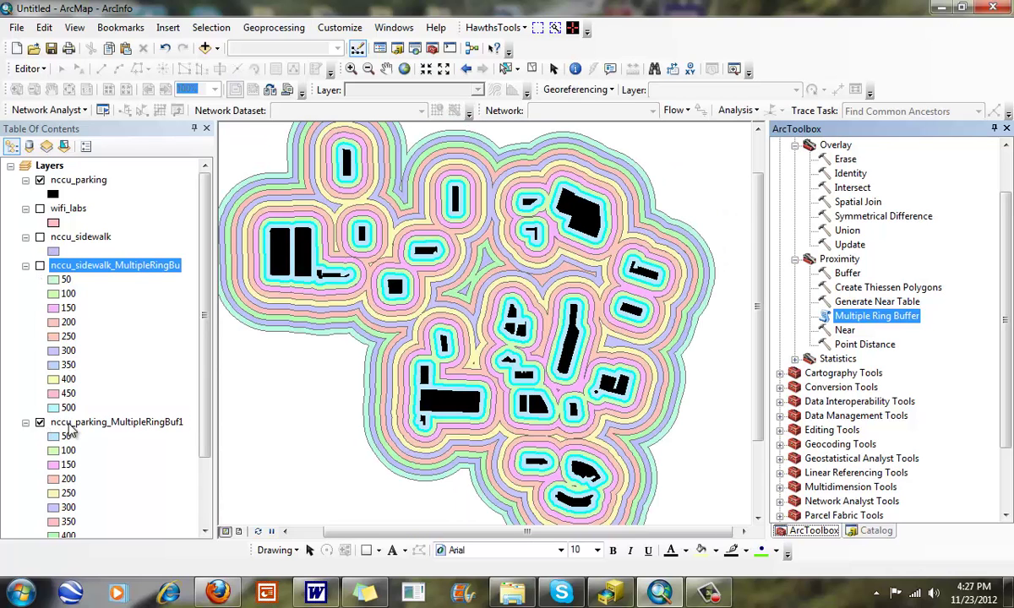
left_click_drag(201, 407, 201, 459)
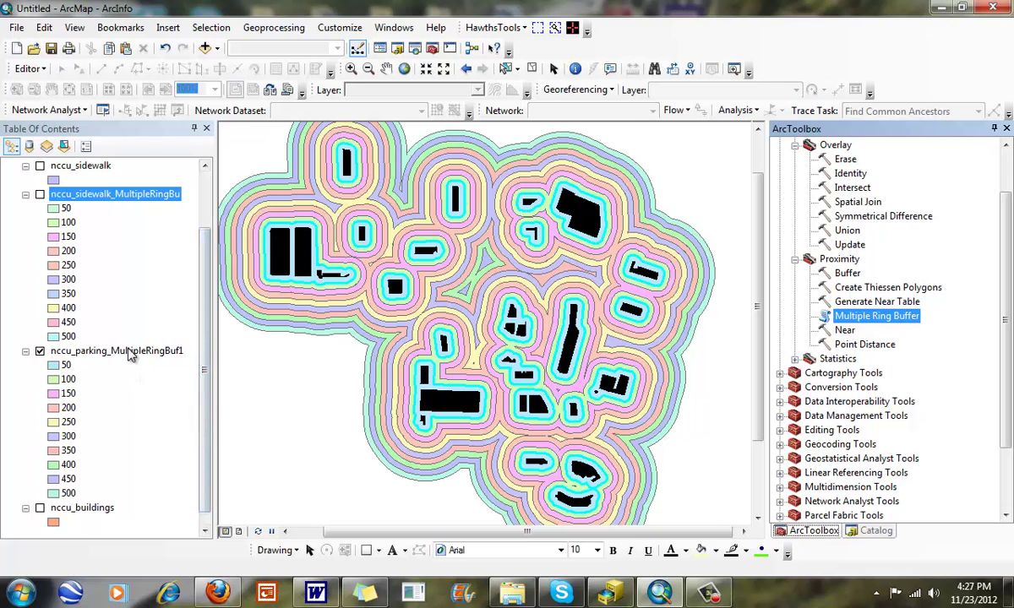
right_click(128, 351)
left_click(199, 54)
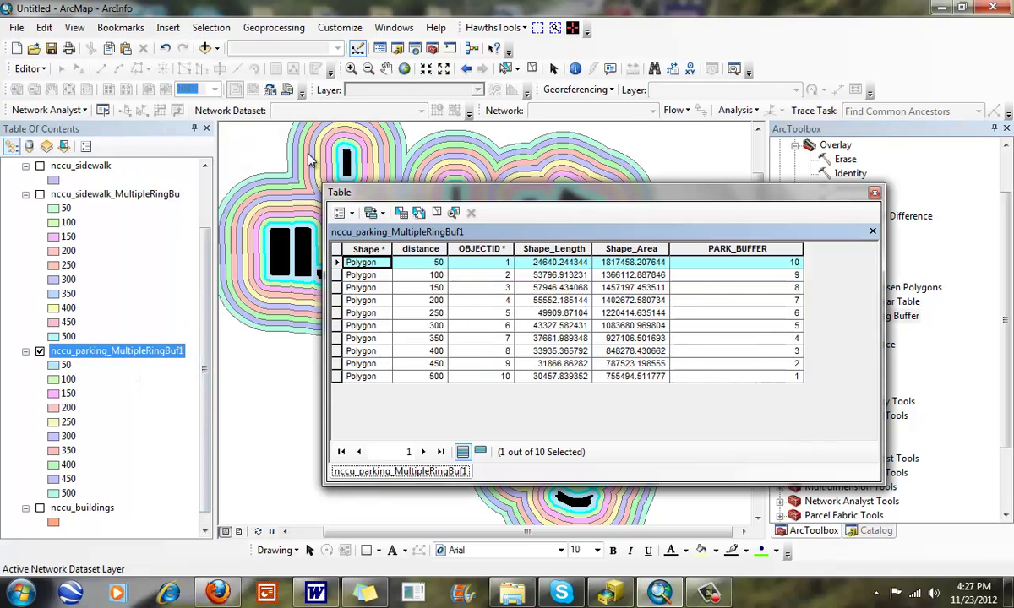
left_click_drag(419, 200, 319, 199)
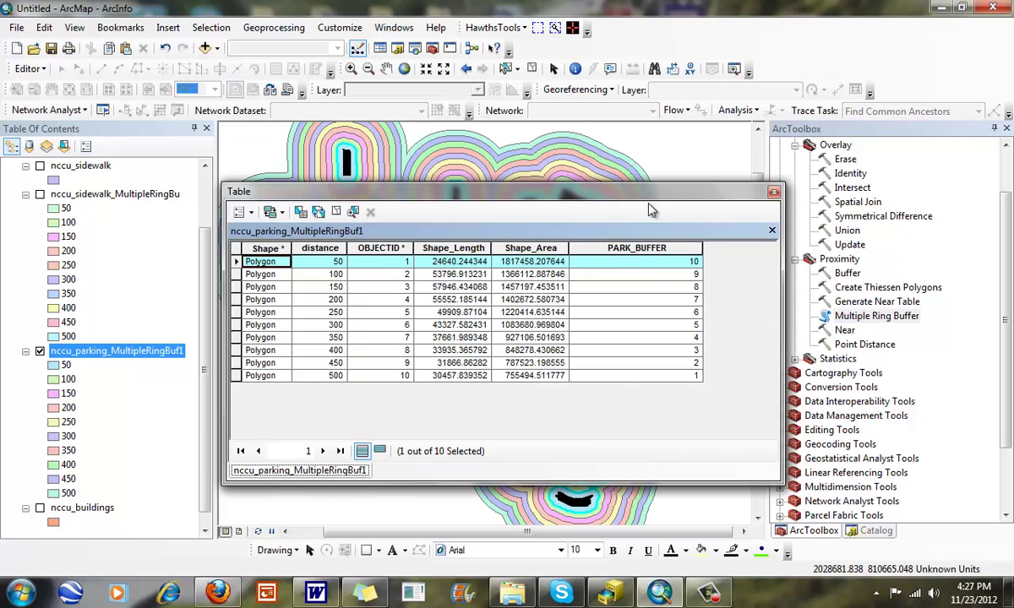
left_click_drag(664, 194, 693, 309)
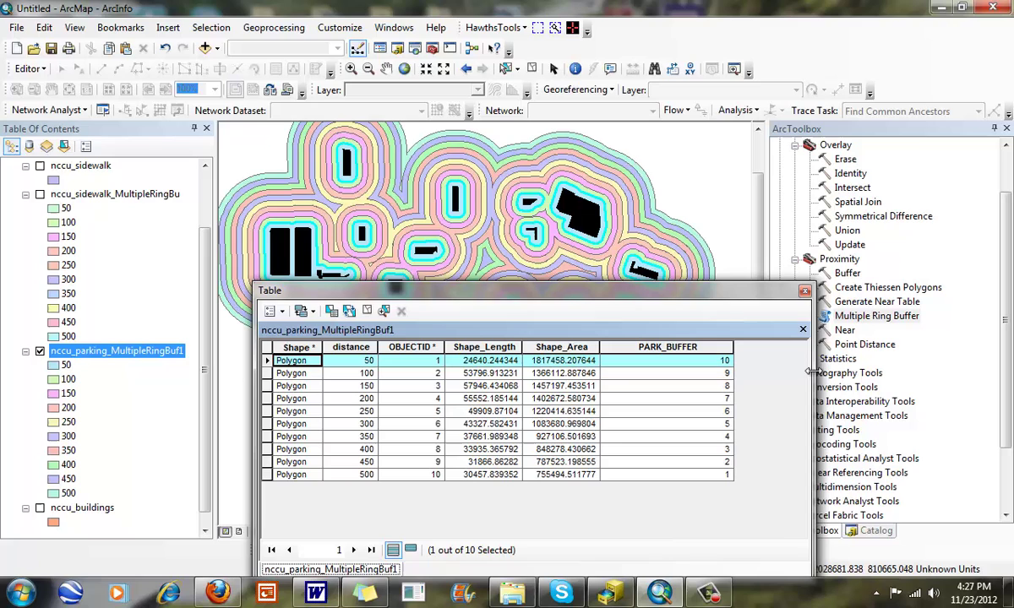
left_click_drag(812, 376, 768, 381)
left_click_drag(676, 291, 876, 162)
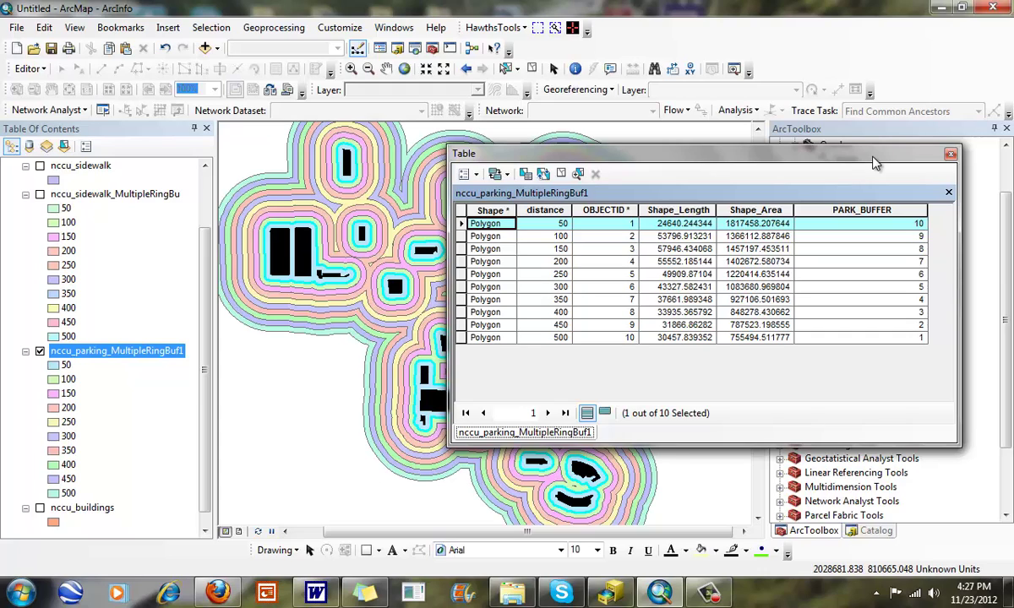
left_click(461, 338)
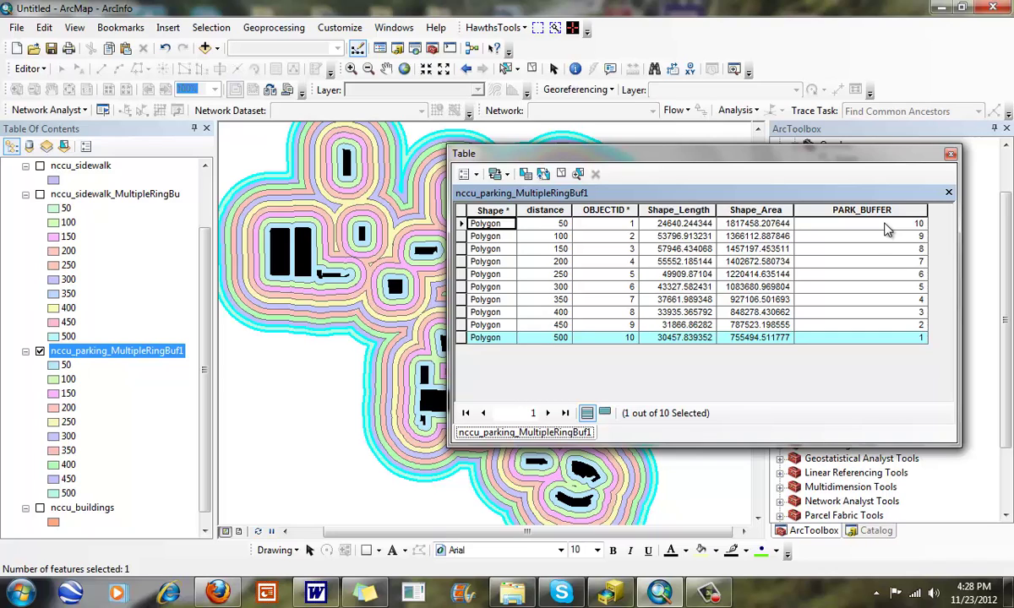
left_click(531, 69)
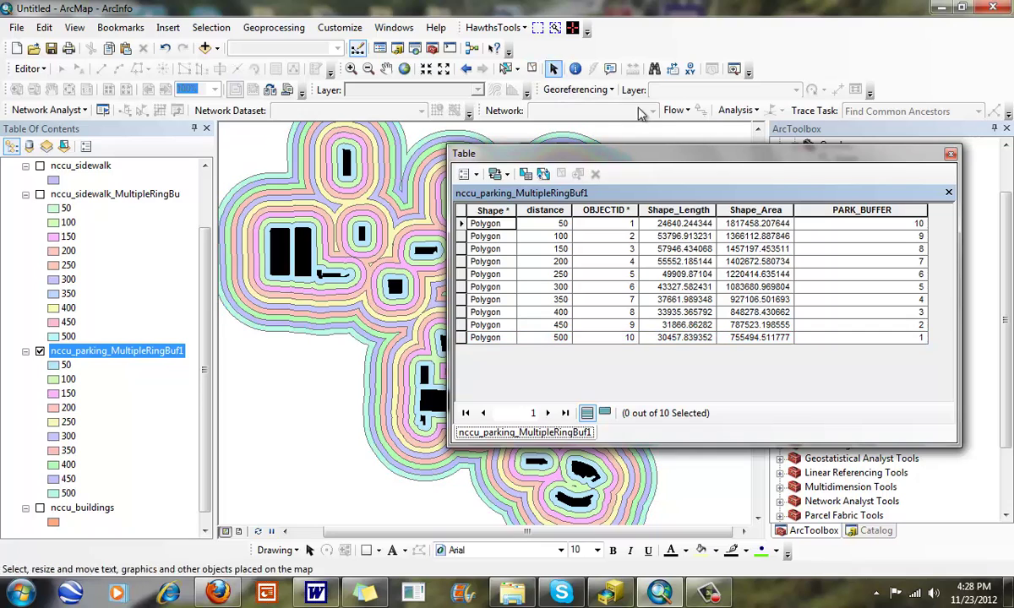
Close the parking buffer table, hide the parking rings, and show nccu_sidewalk with its ring buffer
left_click(950, 153)
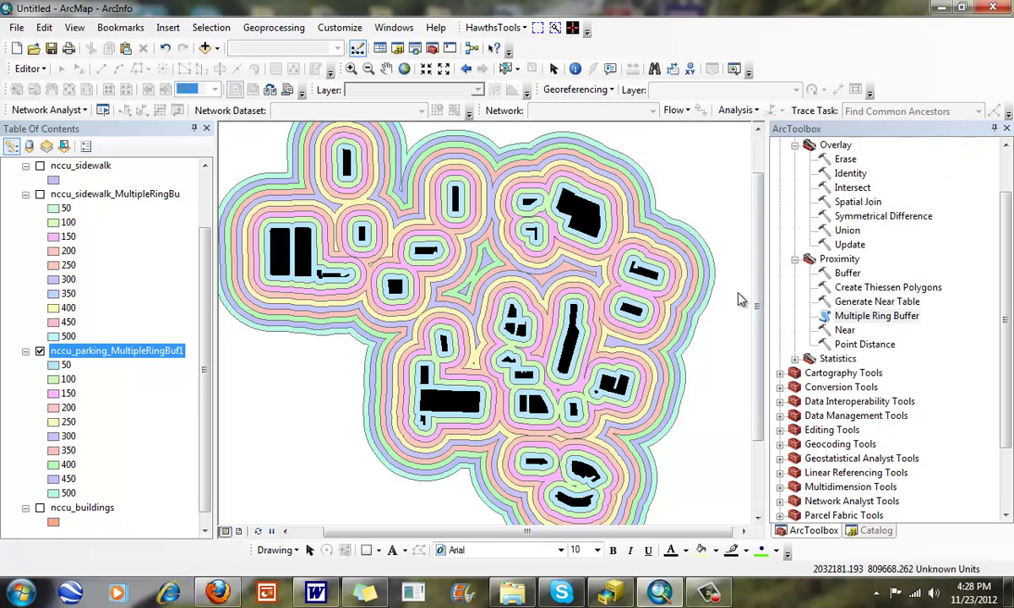
left_click_drag(526, 530, 497, 530)
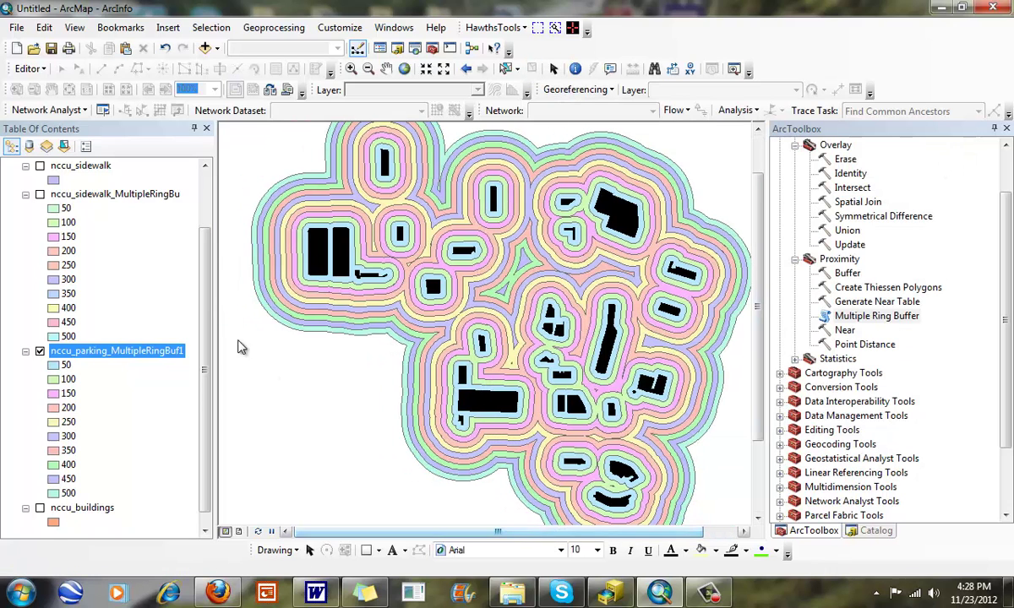
left_click(39, 349)
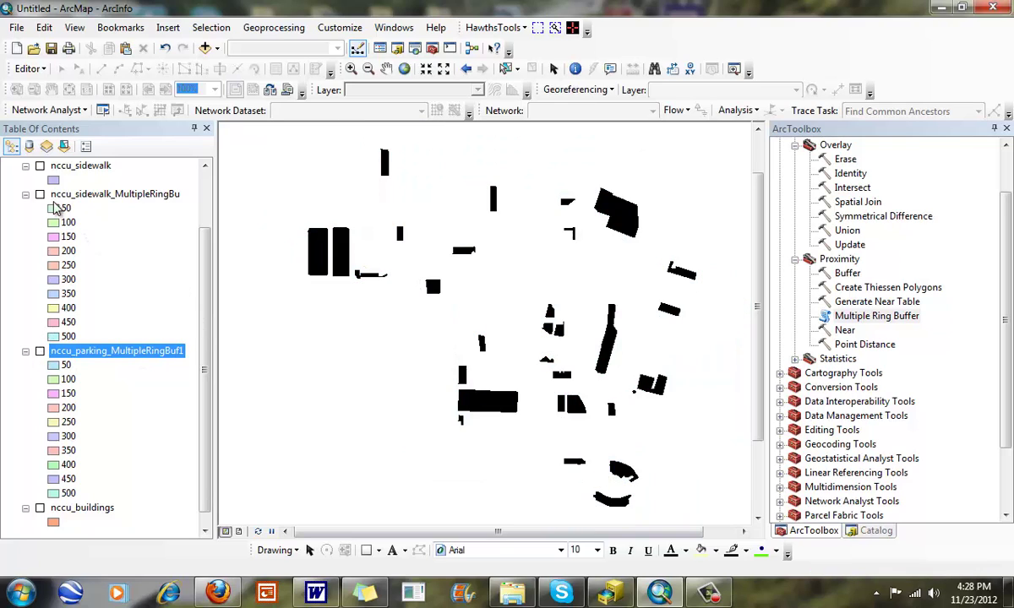
left_click_drag(196, 277, 207, 224)
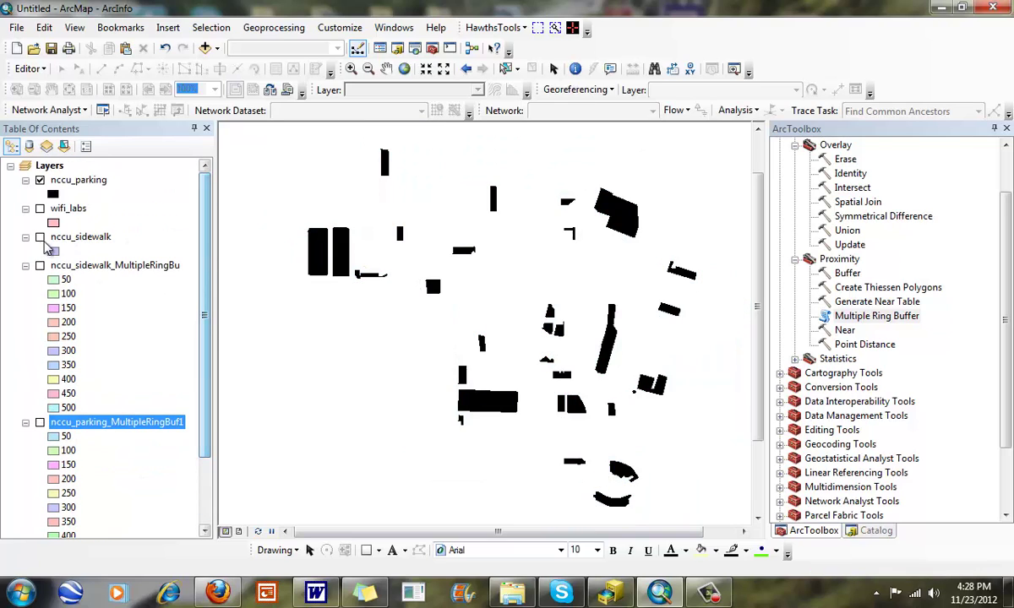
left_click(40, 237)
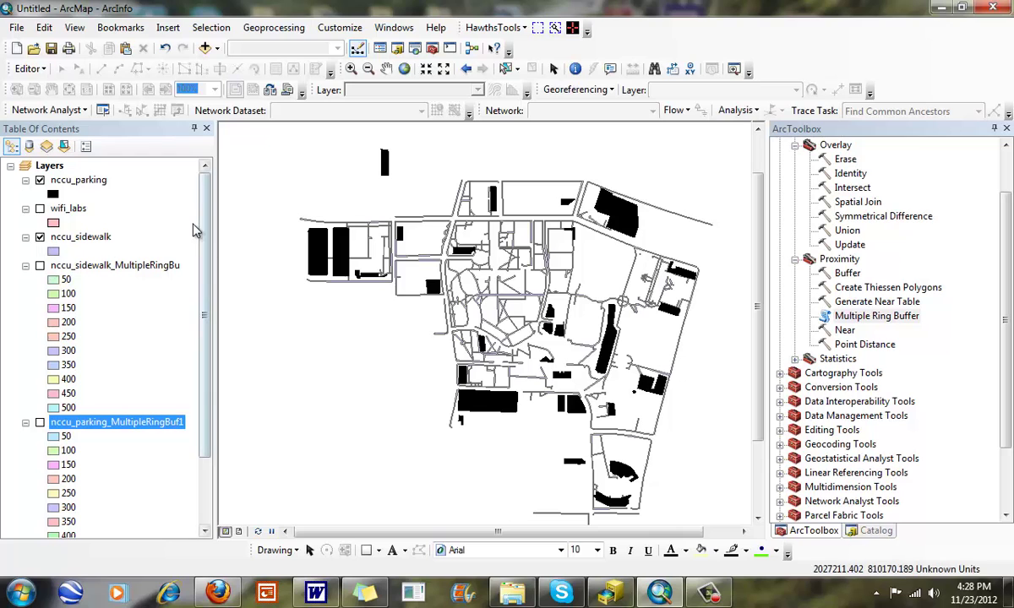
left_click(40, 266)
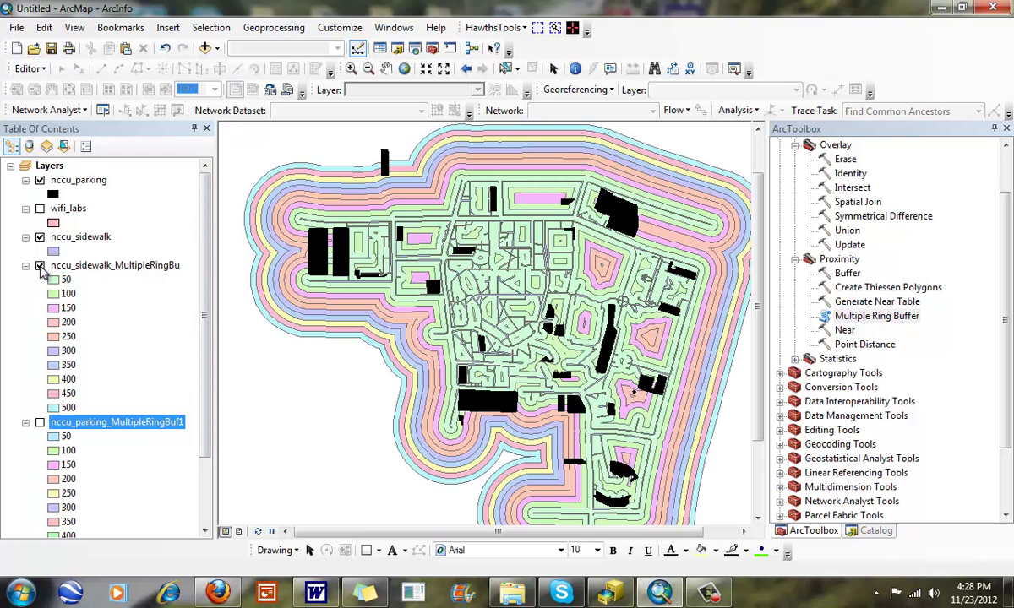
right_click(106, 267)
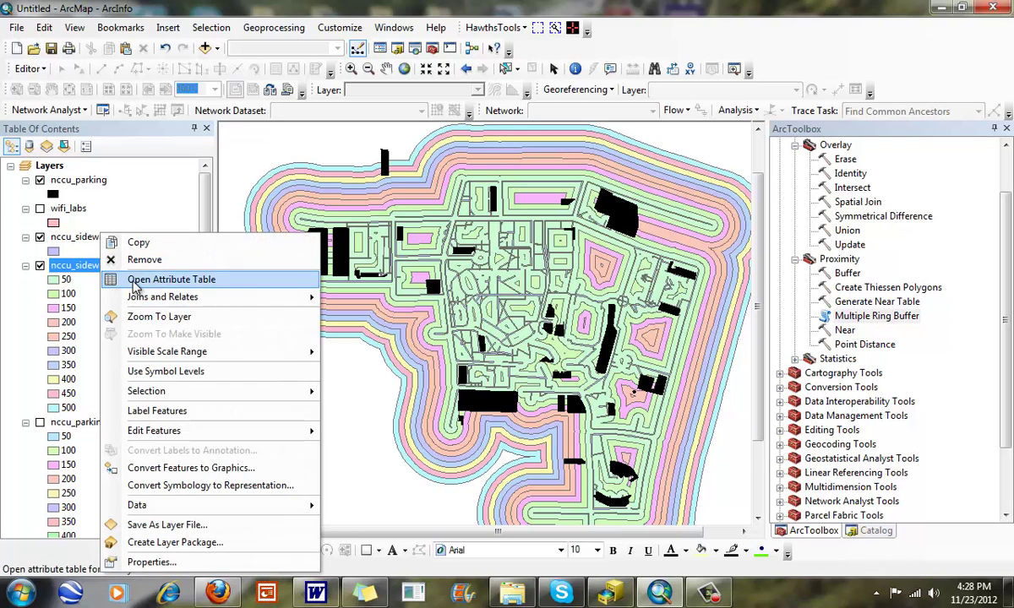
left_click(137, 283)
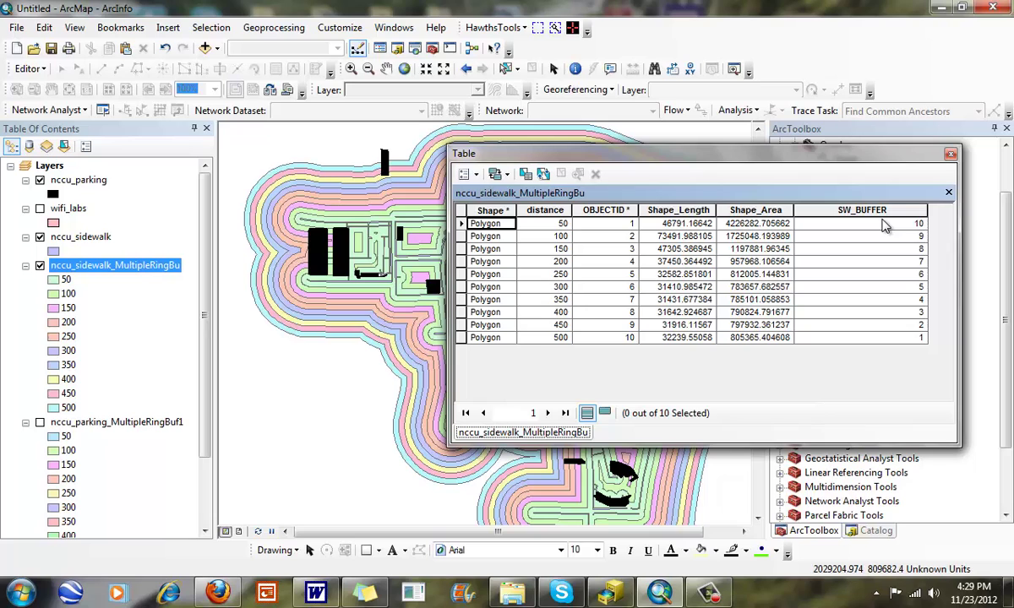
left_click(950, 153)
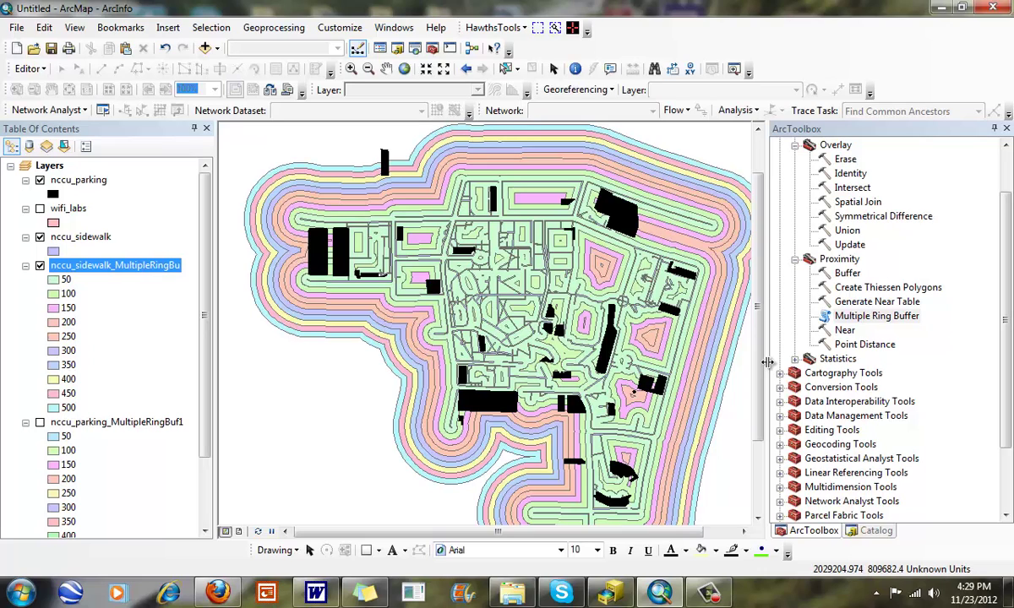
Select the Intersect tool and turn on both ring buffers, sidewalk rings drawn over parking rings
left_click(861, 189)
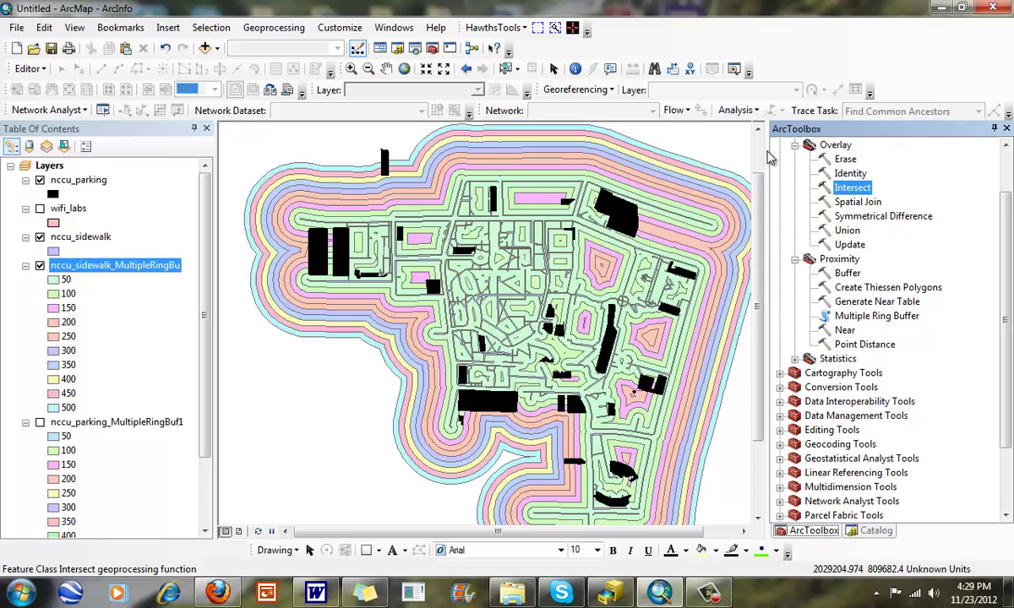
left_click(39, 266)
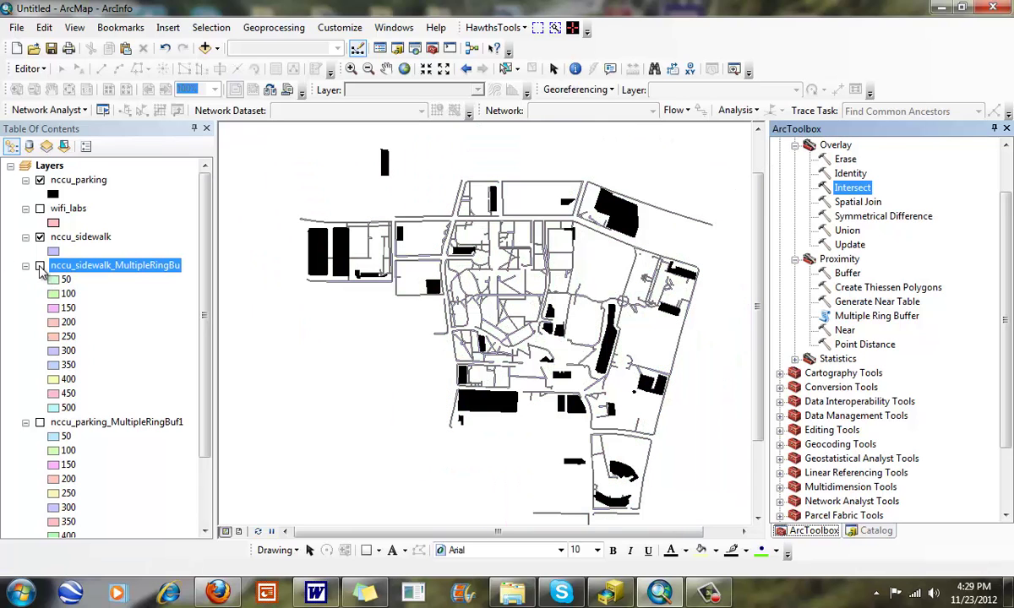
left_click(40, 265)
left_click(39, 422)
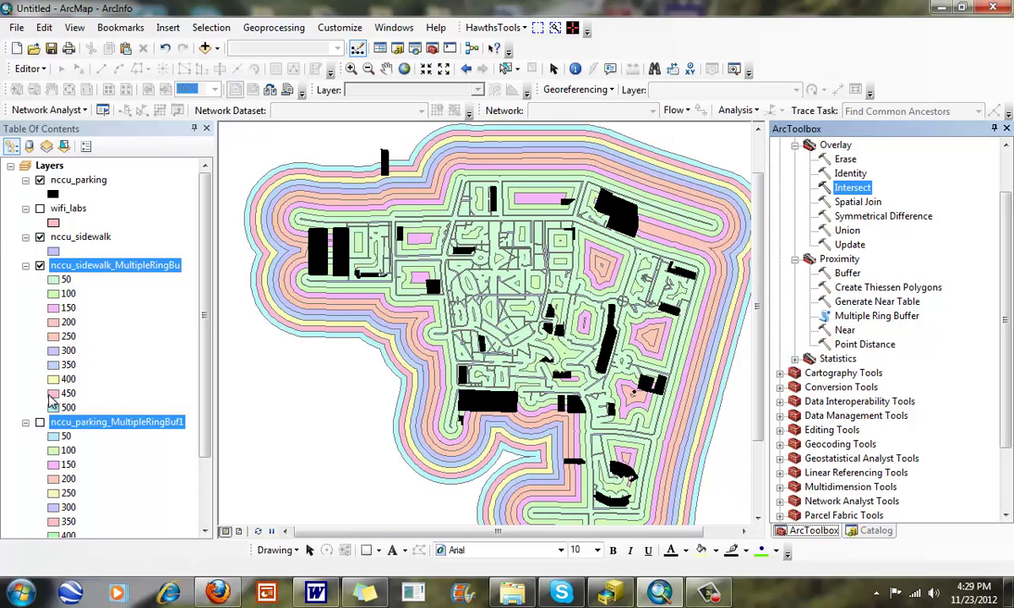
left_click(39, 266)
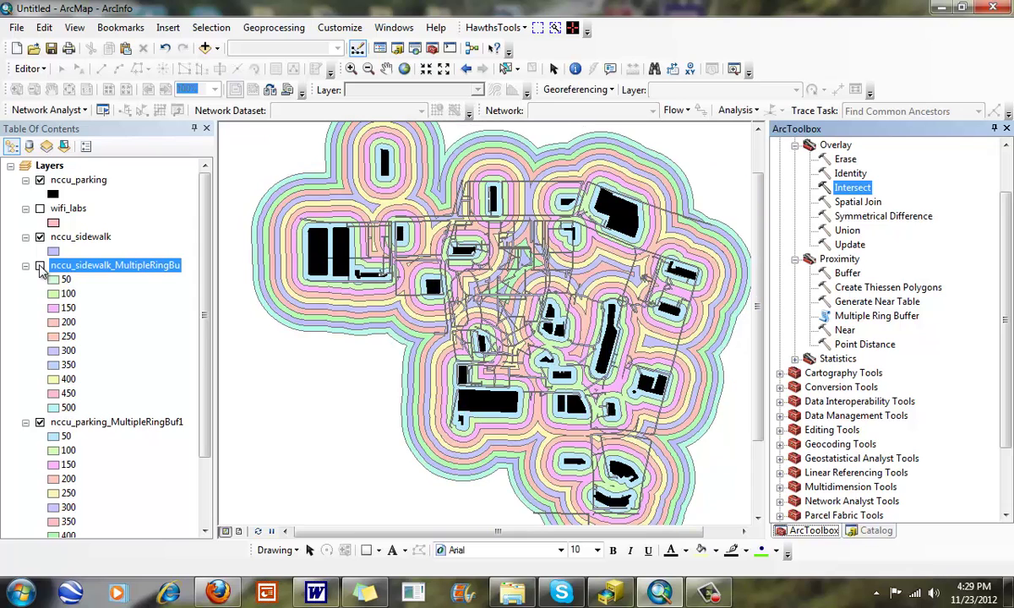
left_click(39, 266)
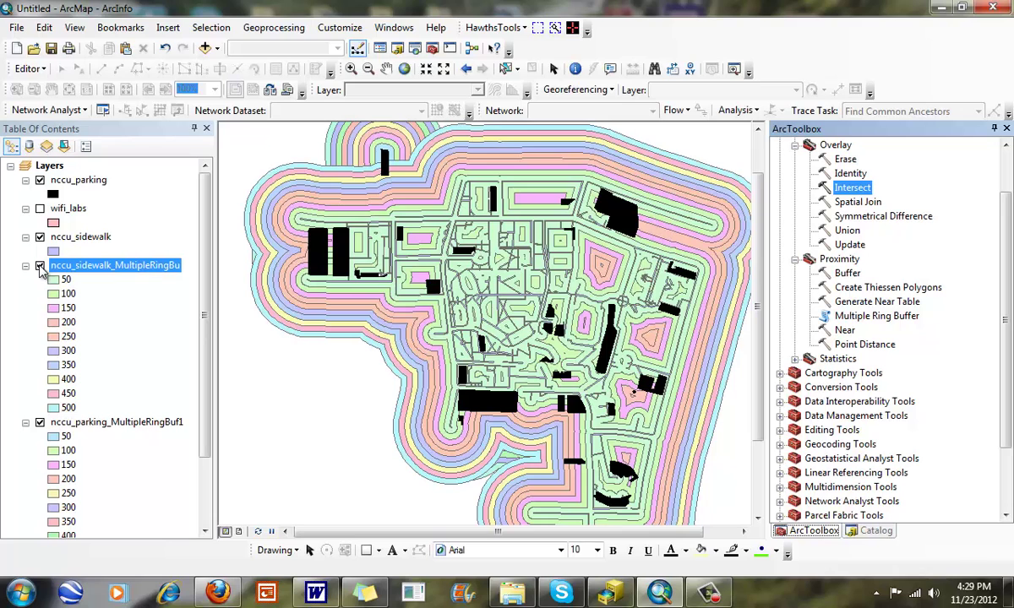
Run Intersect on nccu_sidewalk_MultipleRingBu and nccu_parking_MultipleRingBuf1 as input features
double_click(851, 189)
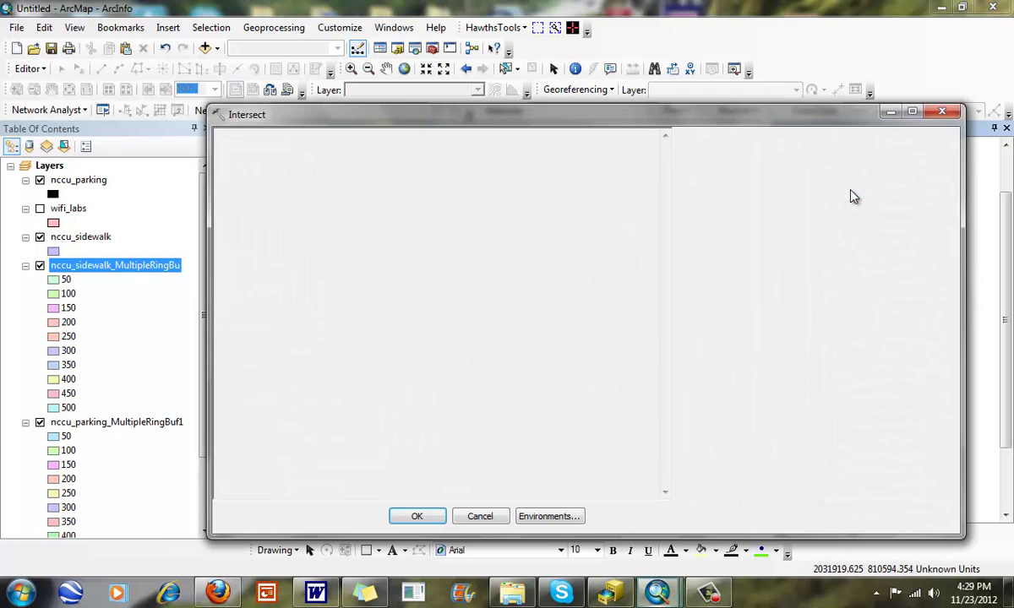
left_click(614, 159)
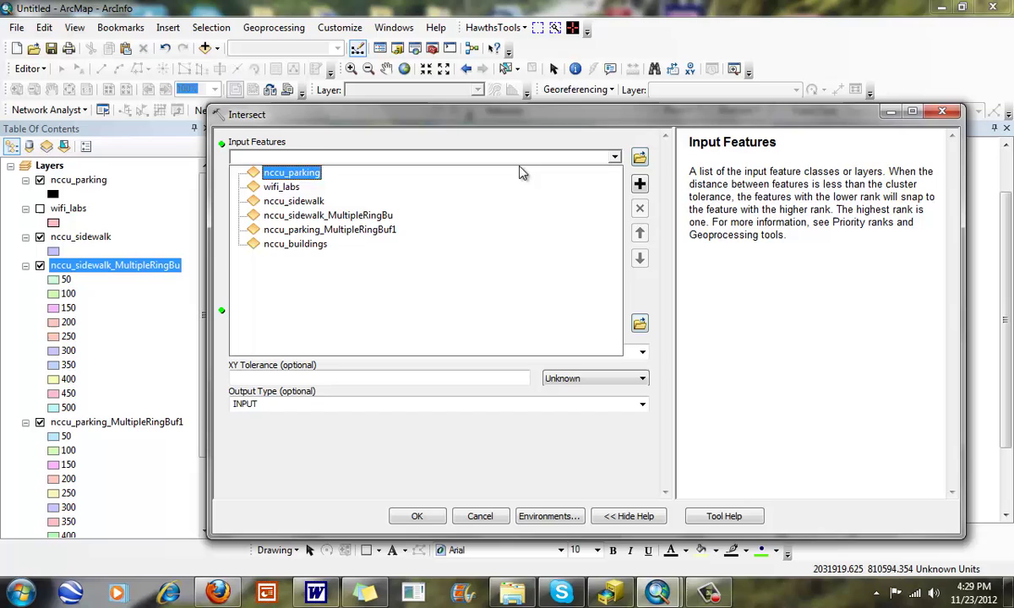
left_click(370, 218)
left_click(614, 157)
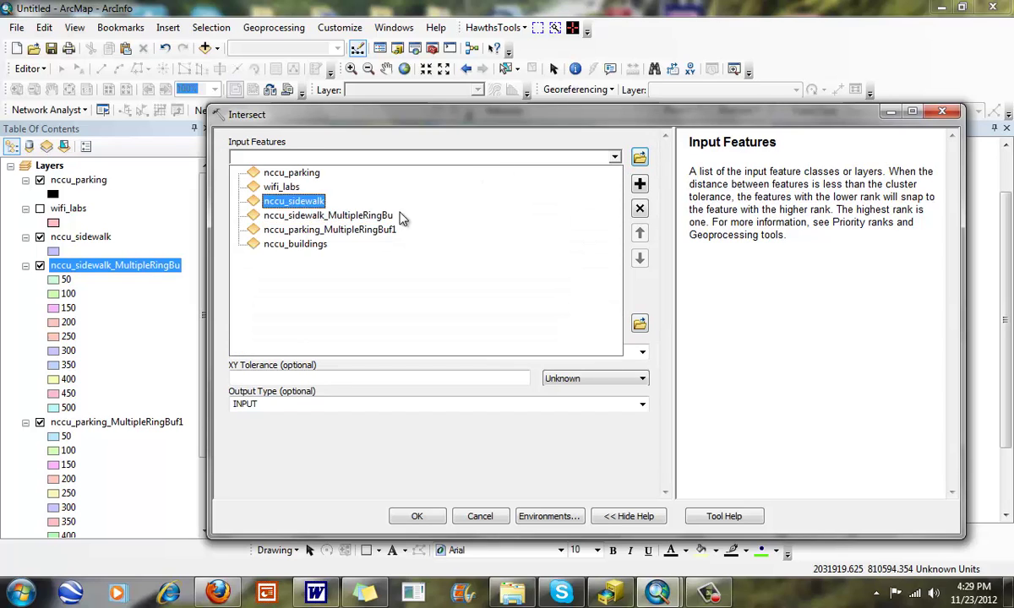
left_click(384, 230)
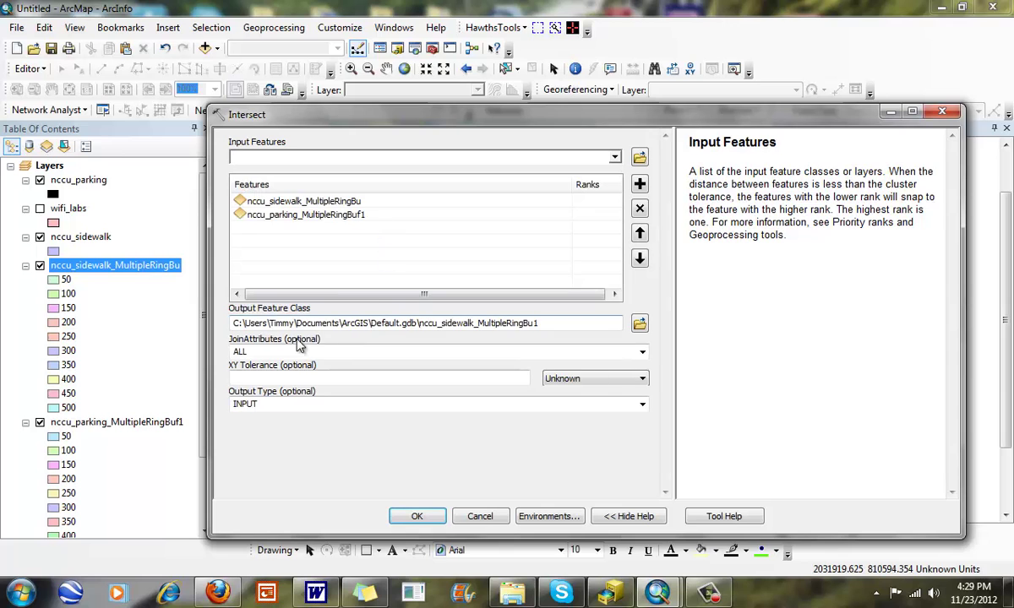
left_click(417, 516)
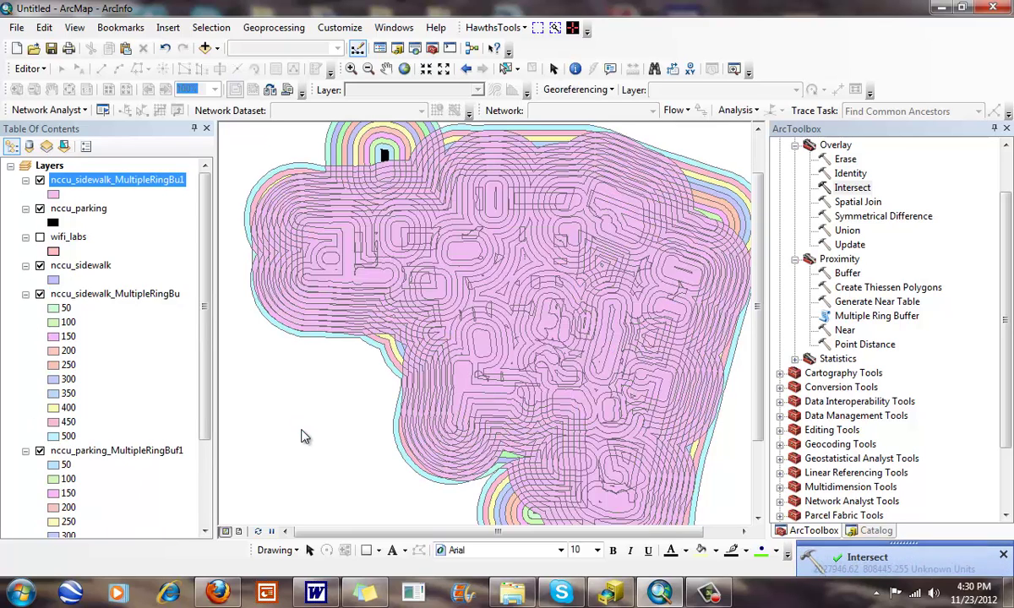
Hide the other layers, close the ArcToolbox and Catalog panes, and zoom to full extent
left_click(1003, 551)
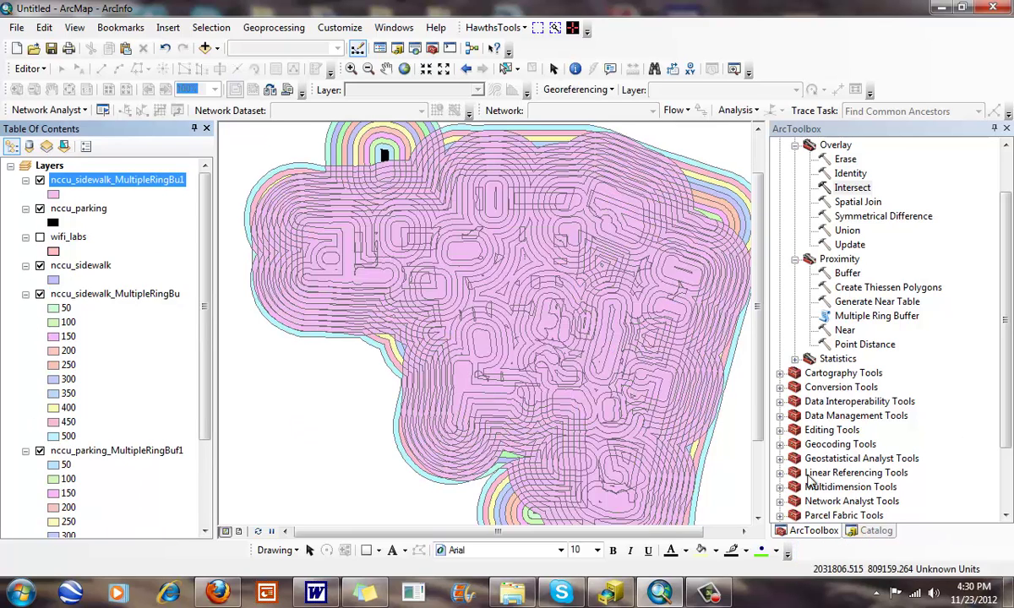
left_click(39, 266)
left_click(39, 294)
left_click(40, 451)
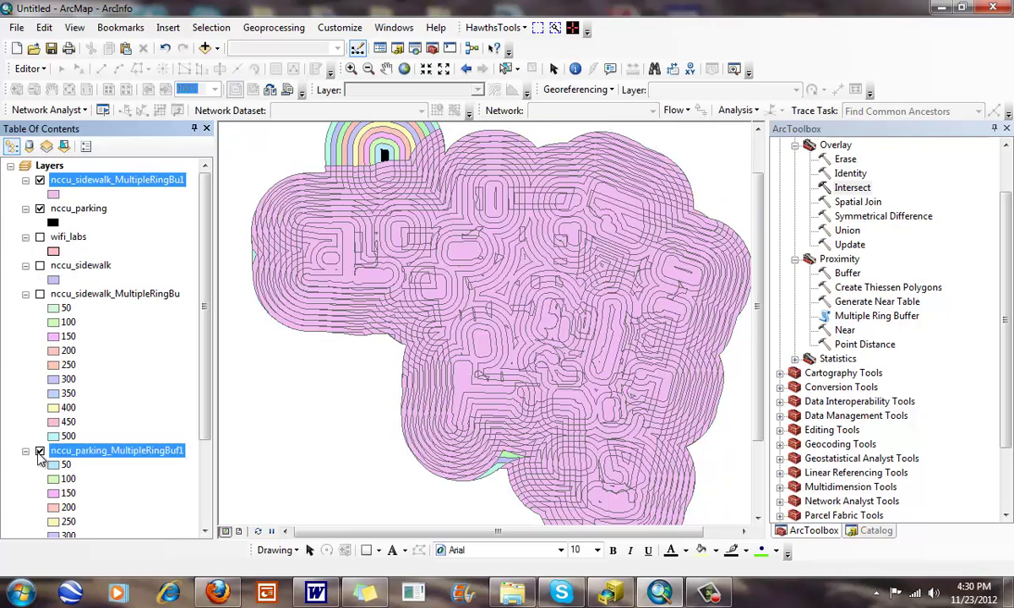
left_click(39, 296, "ctrl")
left_click(39, 294)
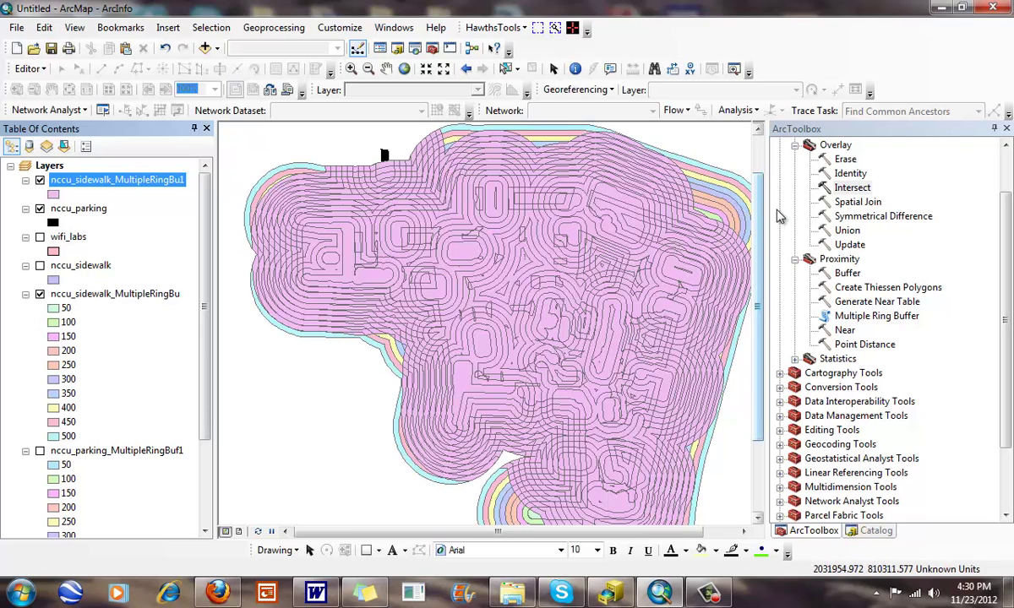
left_click(1006, 129)
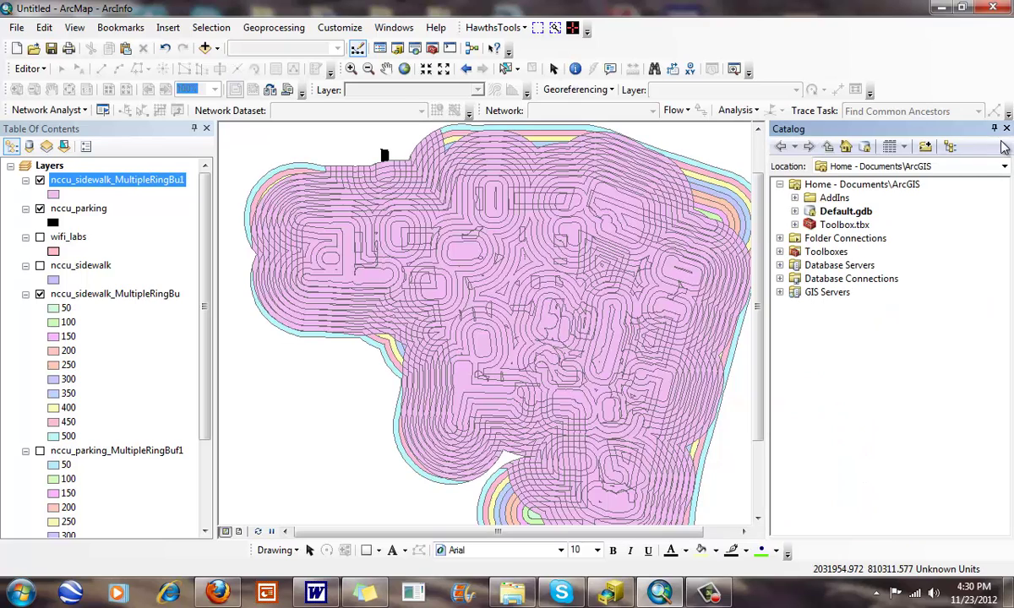
left_click(1009, 131)
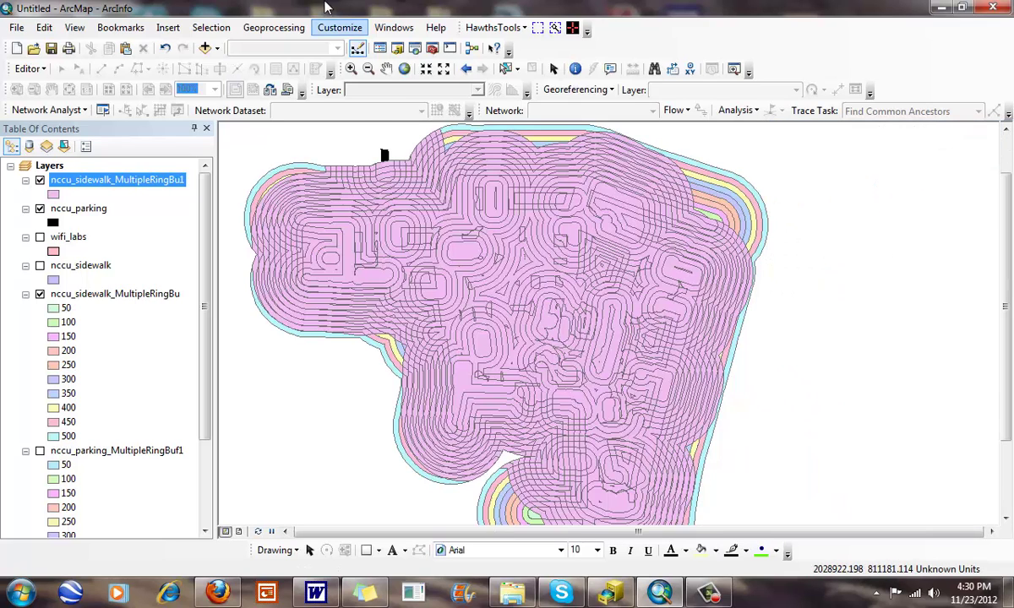
left_click(403, 69)
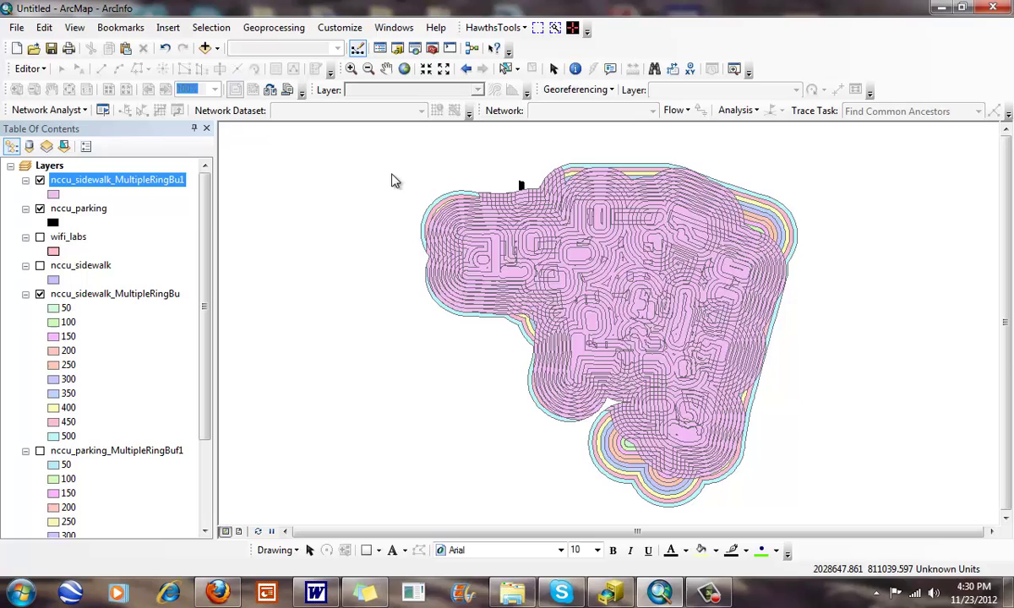
Toggle the ring buffers and intersect layer to compare, leaving only the intersect layer visible
left_click(39, 294)
left_click(40, 452)
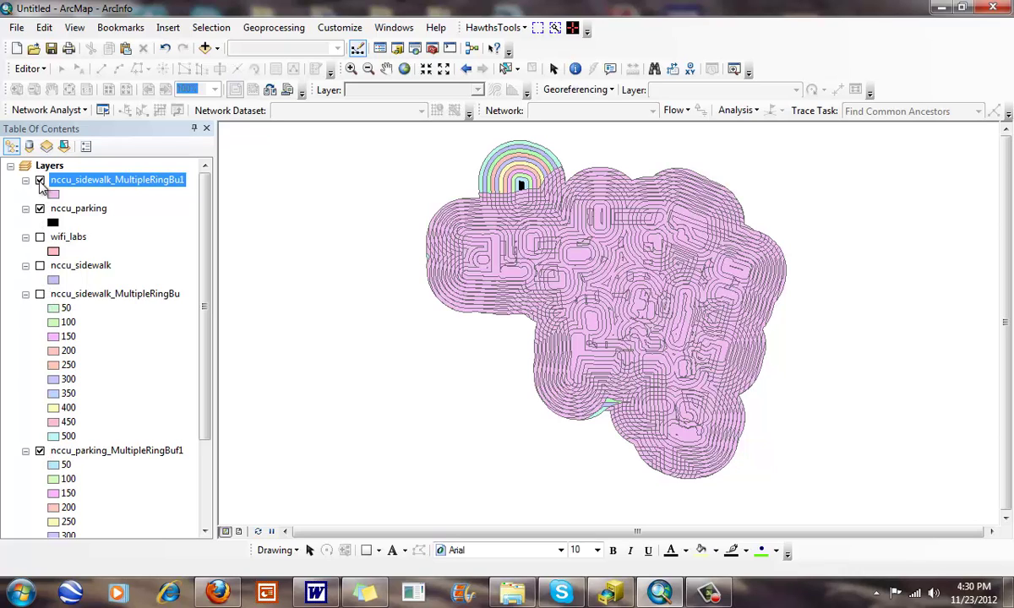
left_click(39, 180)
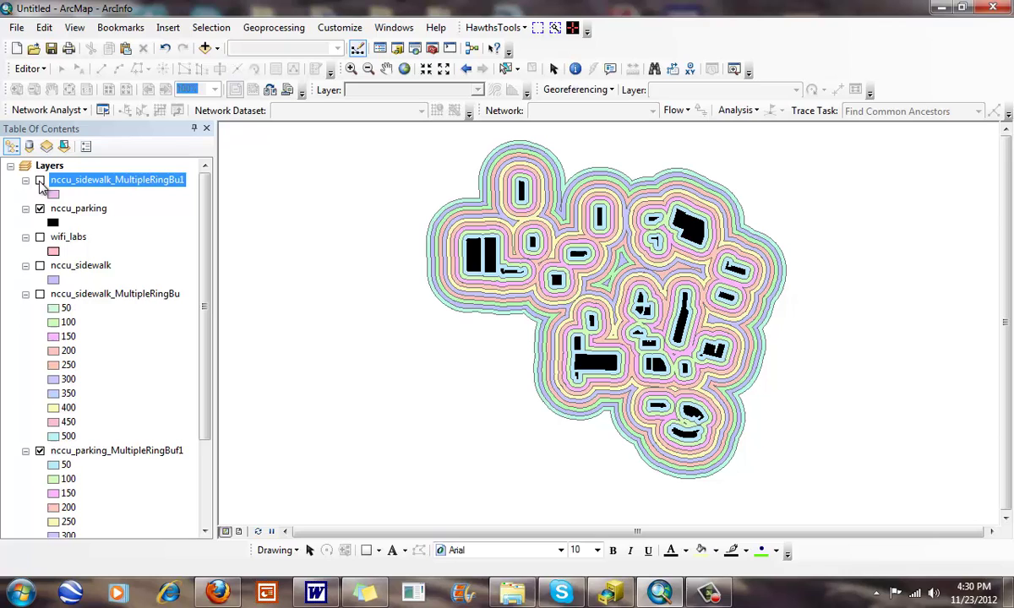
left_click(40, 180)
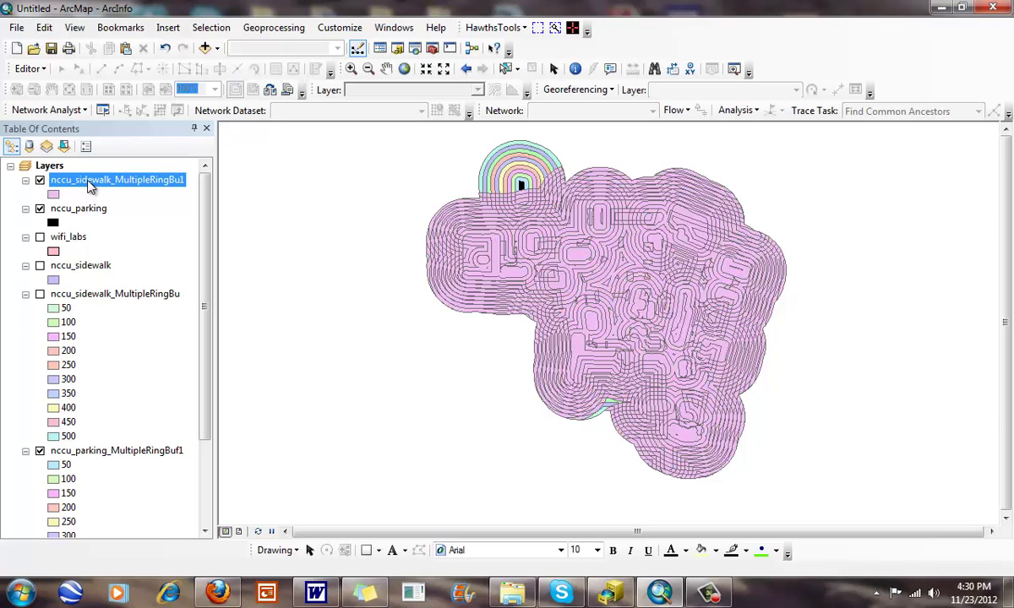
left_click(40, 451)
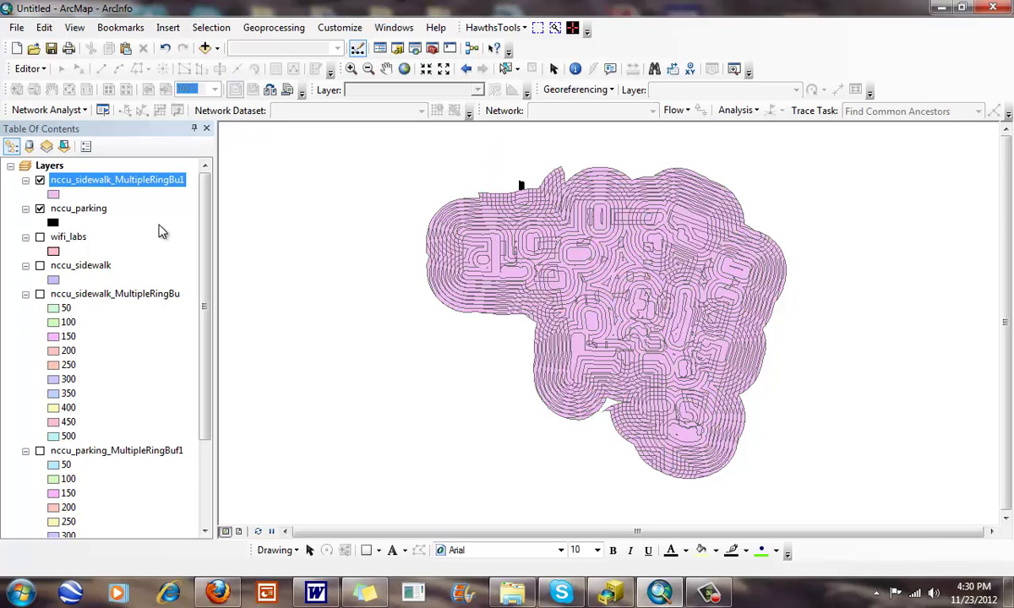
Open the intersect layer's attribute table and select the row with sidewalk 500 and parking 50
right_click(131, 180)
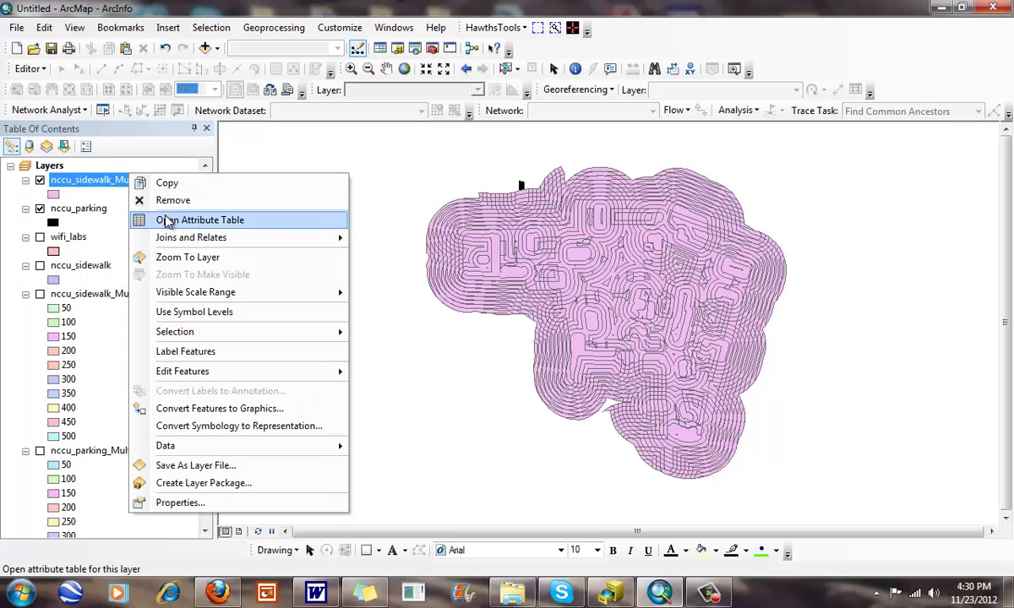
left_click(158, 207)
left_click_drag(586, 394, 650, 405)
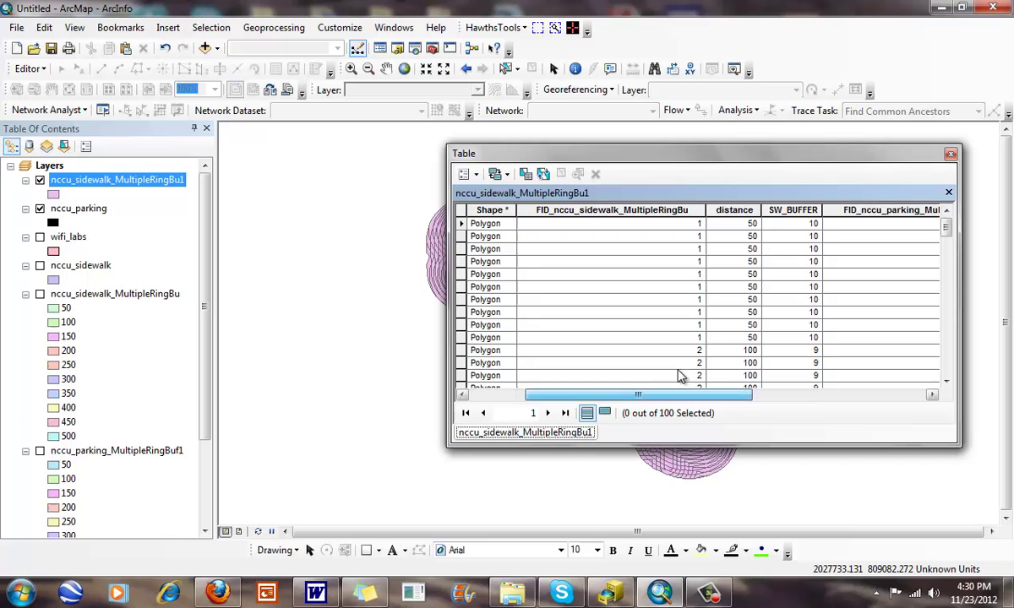
left_click_drag(731, 154, 338, 154)
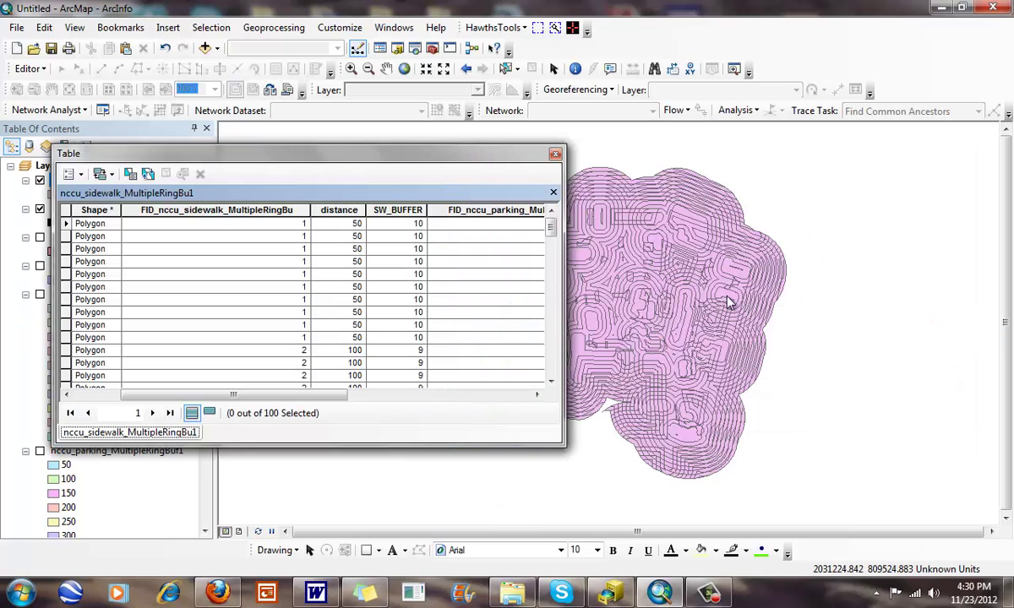
left_click_drag(564, 289, 728, 288)
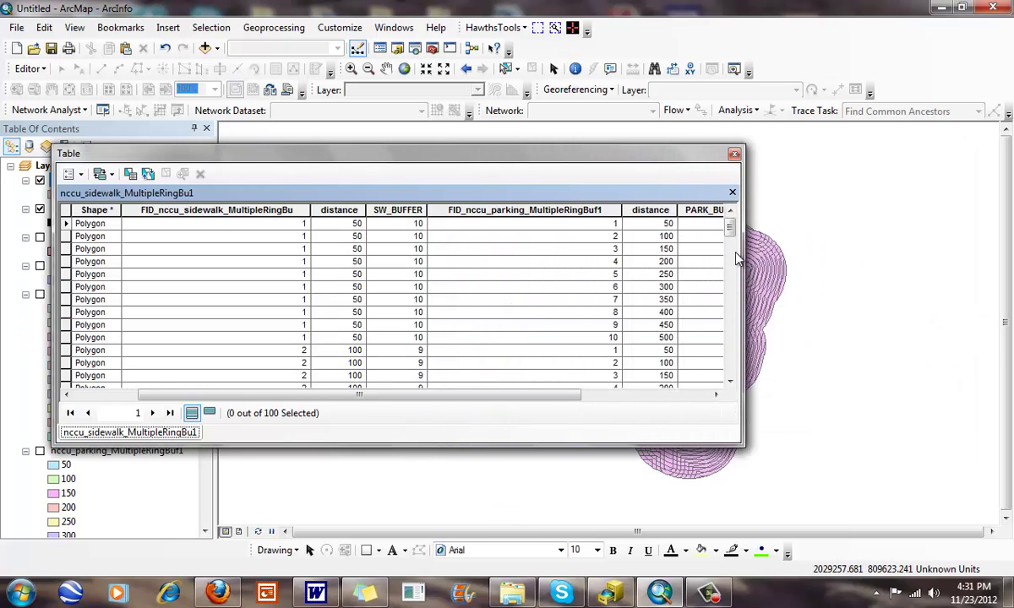
left_click_drag(729, 225, 731, 378)
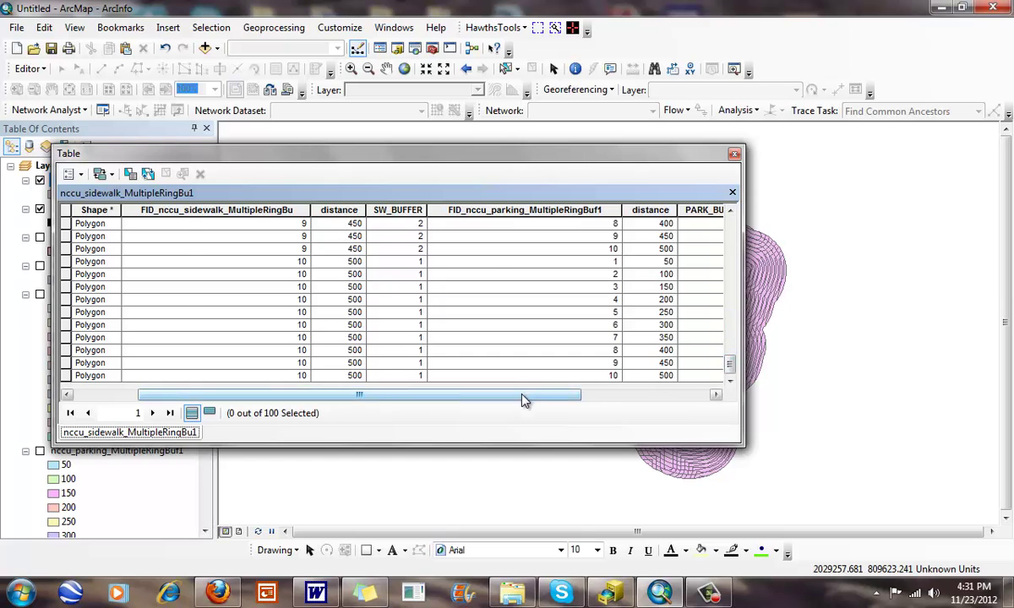
left_click_drag(523, 401, 702, 401)
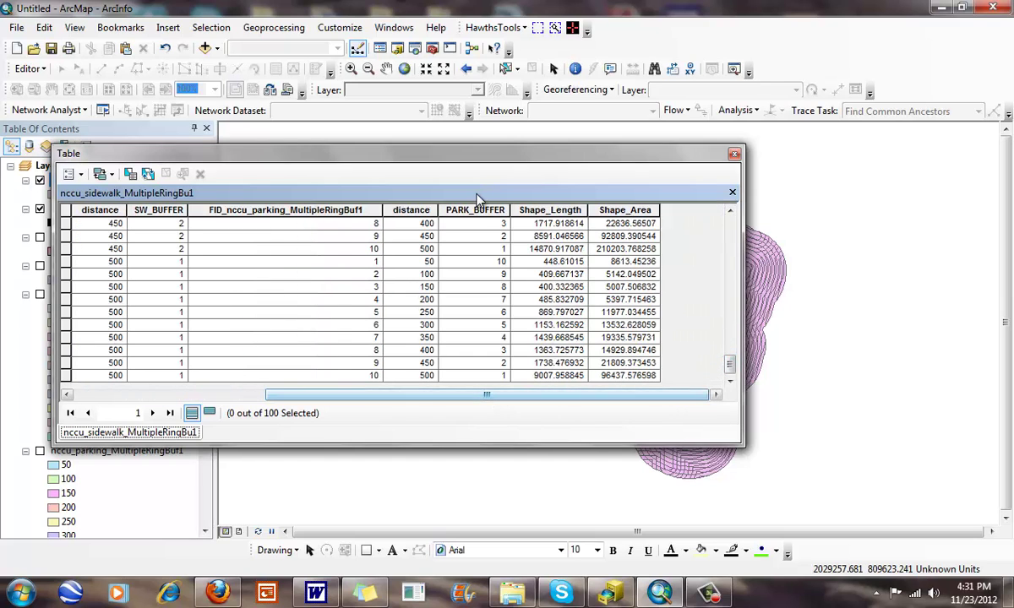
left_click_drag(517, 398, 453, 399)
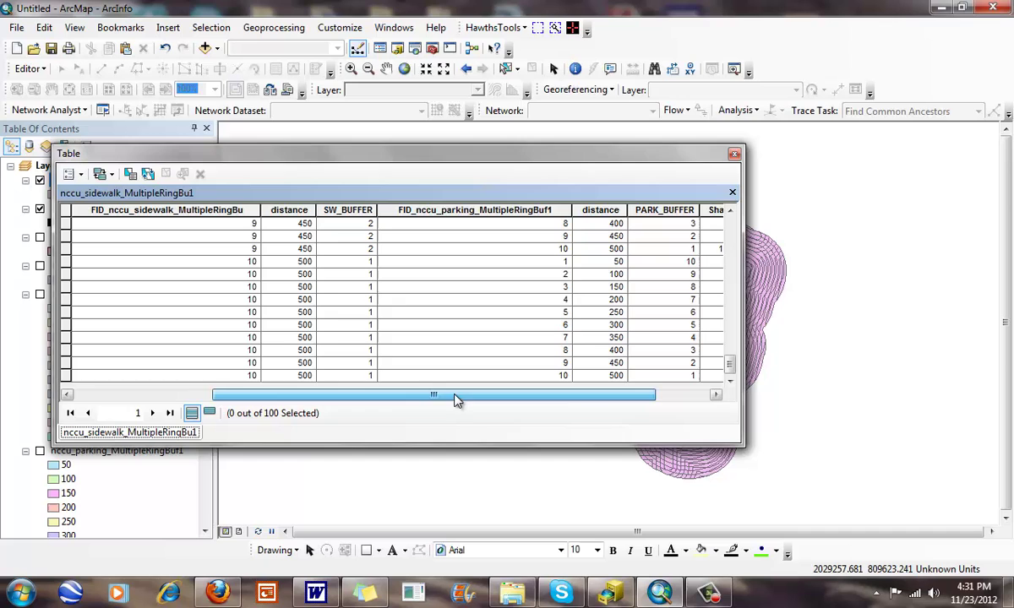
left_click(65, 261)
left_click_drag(411, 147, 171, 161)
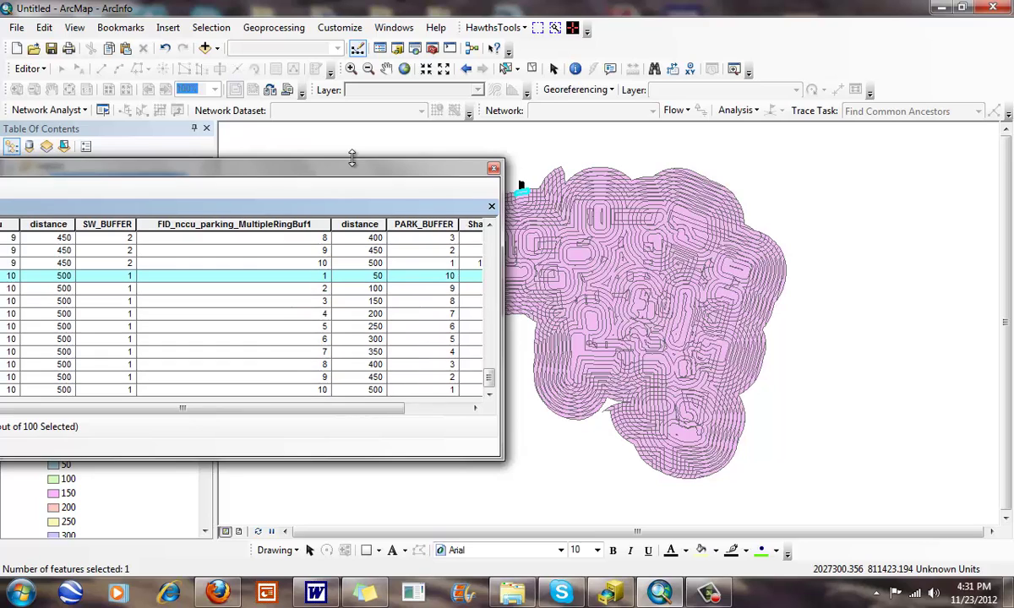
left_click_drag(352, 161, 359, 163)
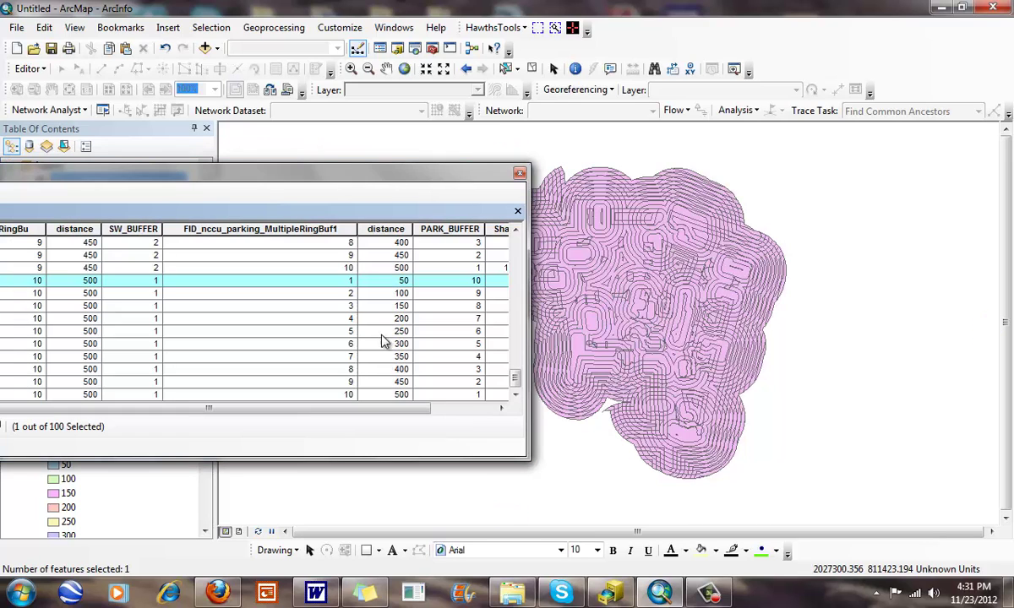
left_click_drag(376, 410, 302, 423)
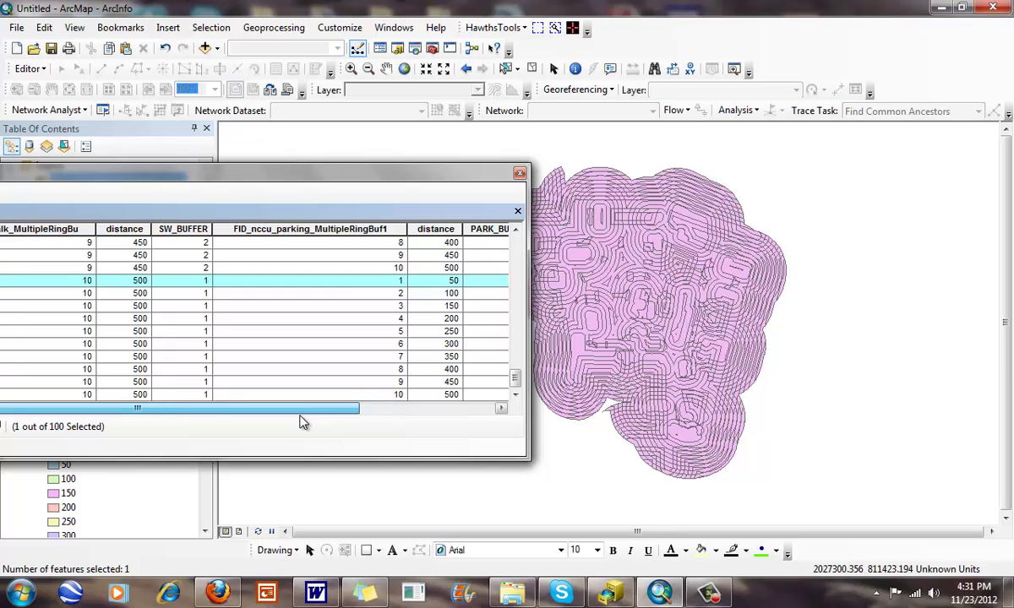
Close the table, clear the selection, and reopen the attribute table fully on screen
left_click(518, 174)
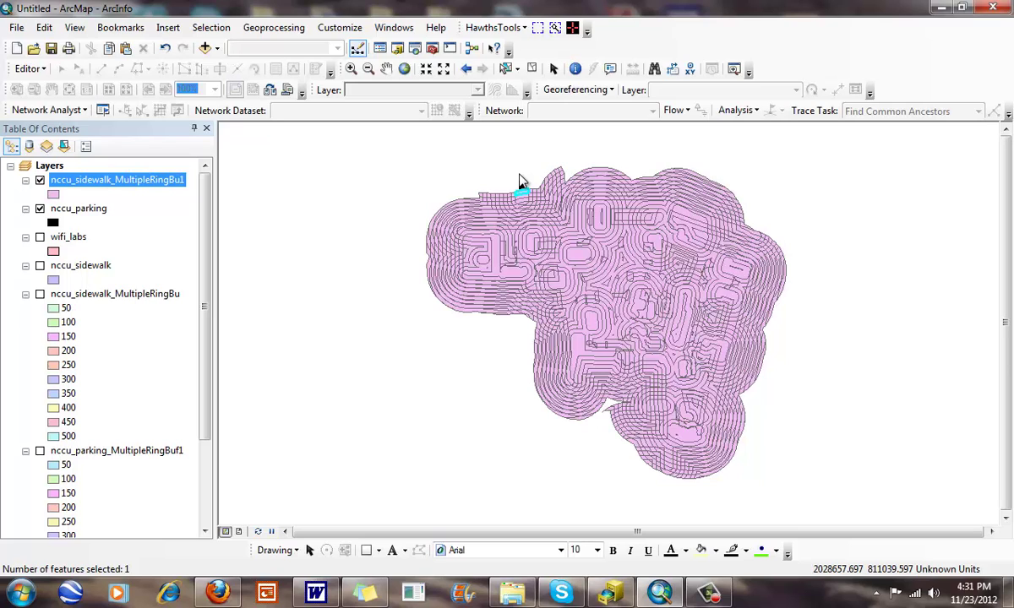
left_click(532, 68)
right_click(154, 181)
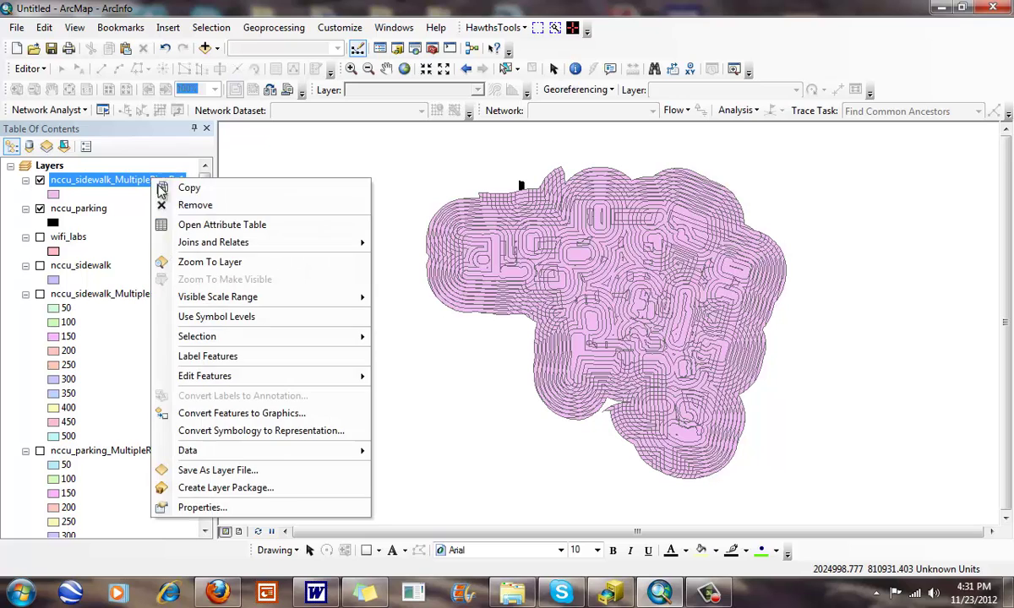
left_click(202, 223)
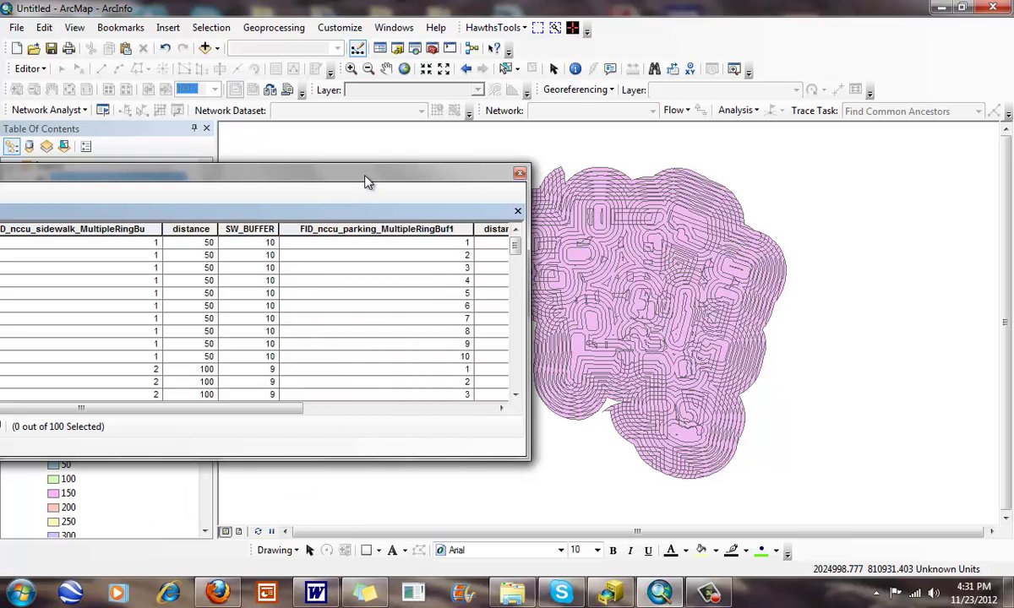
left_click_drag(368, 182, 571, 179)
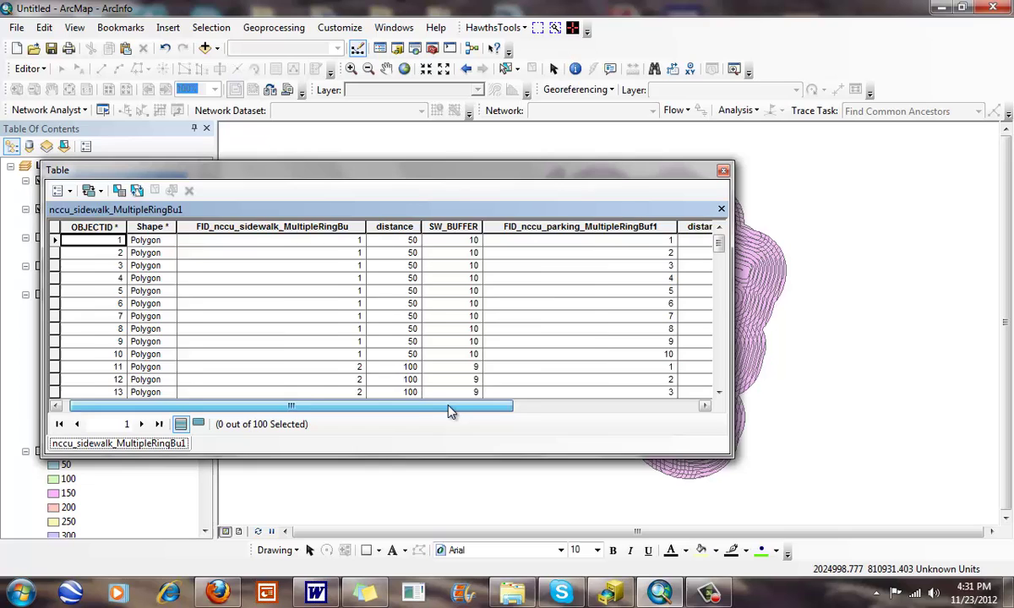
left_click_drag(450, 412, 583, 411)
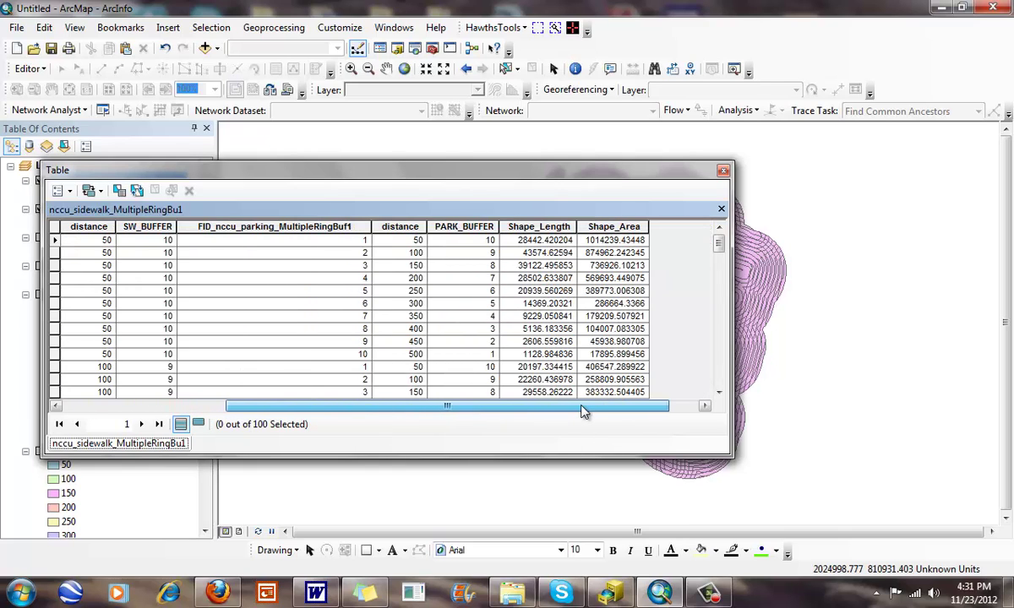
Add a Double field named SCORE and widen the table to reveal its column
left_click(59, 190)
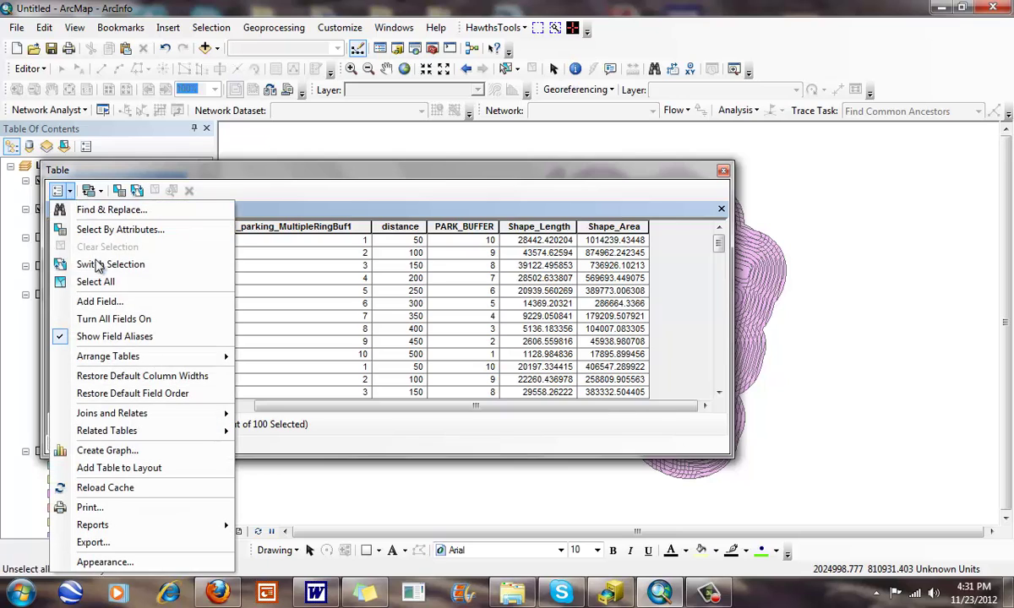
left_click(100, 302)
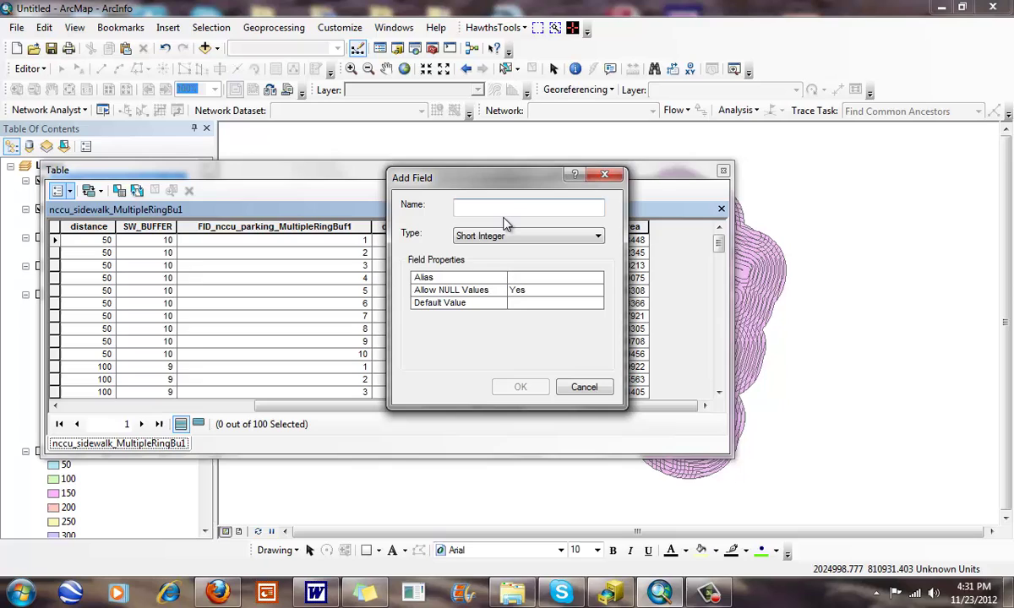
type("SC")
key("BackSpace")
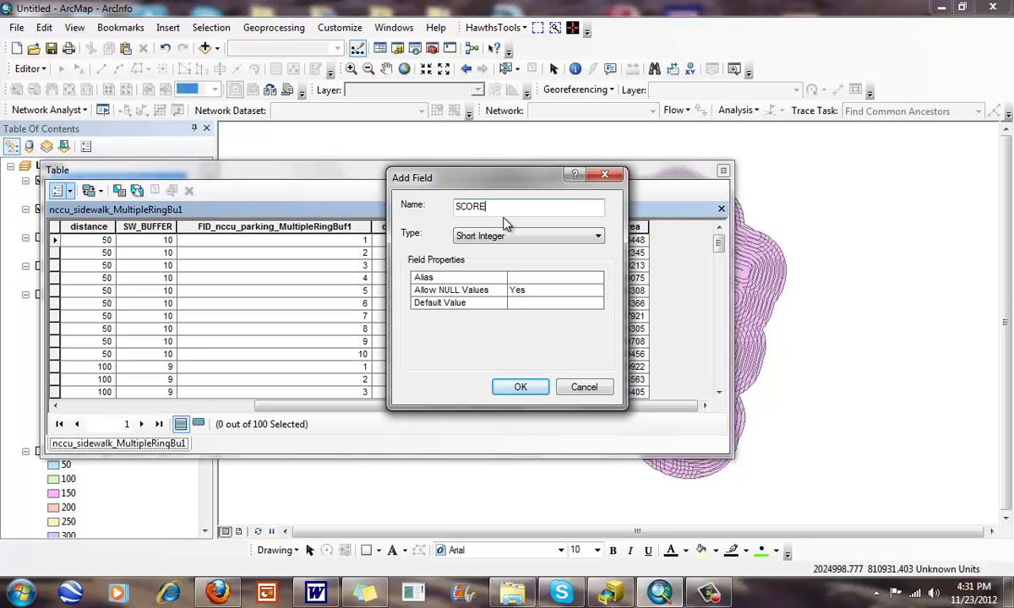
key("Tab")
key("d")
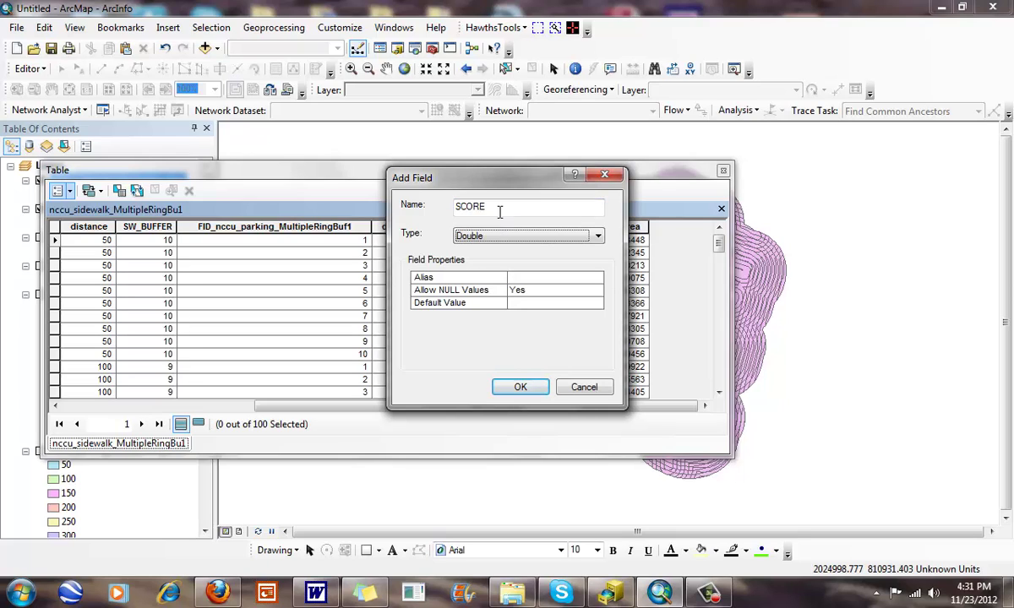
left_click(520, 387)
left_click_drag(730, 342, 935, 342)
left_click_drag(740, 174, 784, 193)
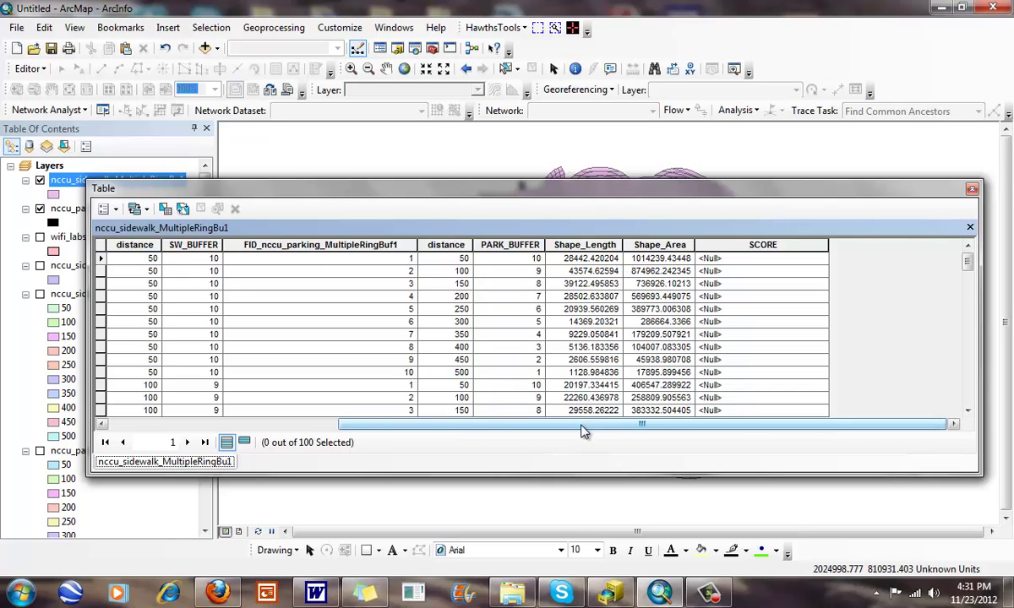
left_click_drag(584, 424, 545, 434)
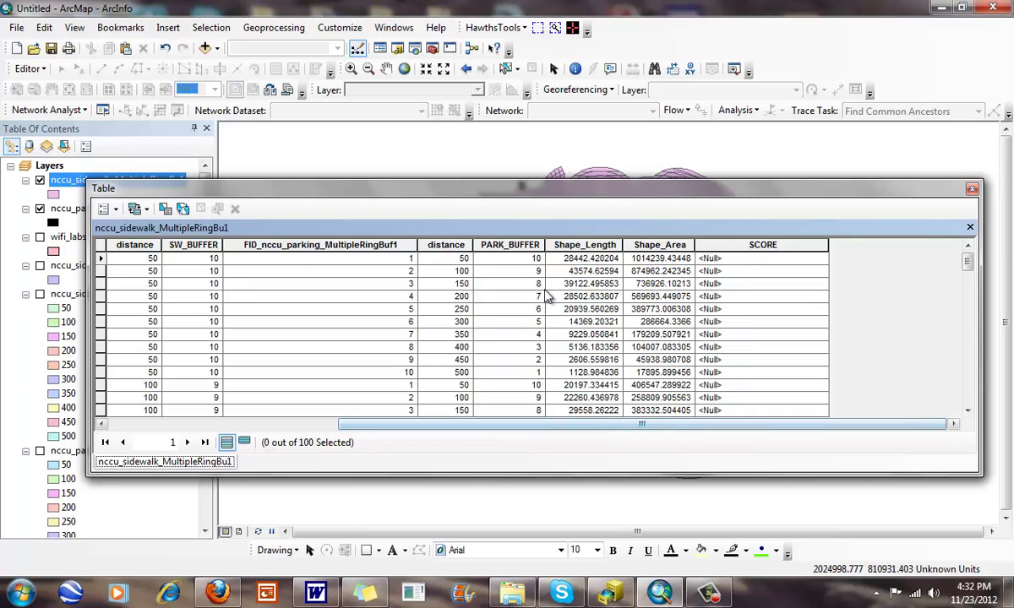
Calculate SCORE as 2 * [SW_BUFFER] + 3 * [PARK_BUFFER] for every row in Field Calculator
right_click(739, 244)
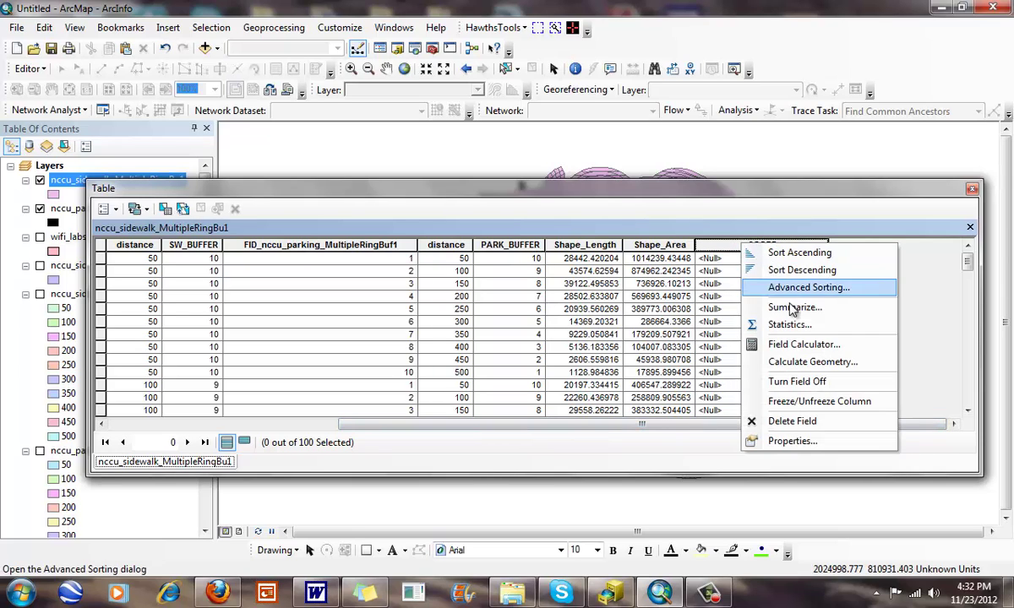
left_click(805, 346)
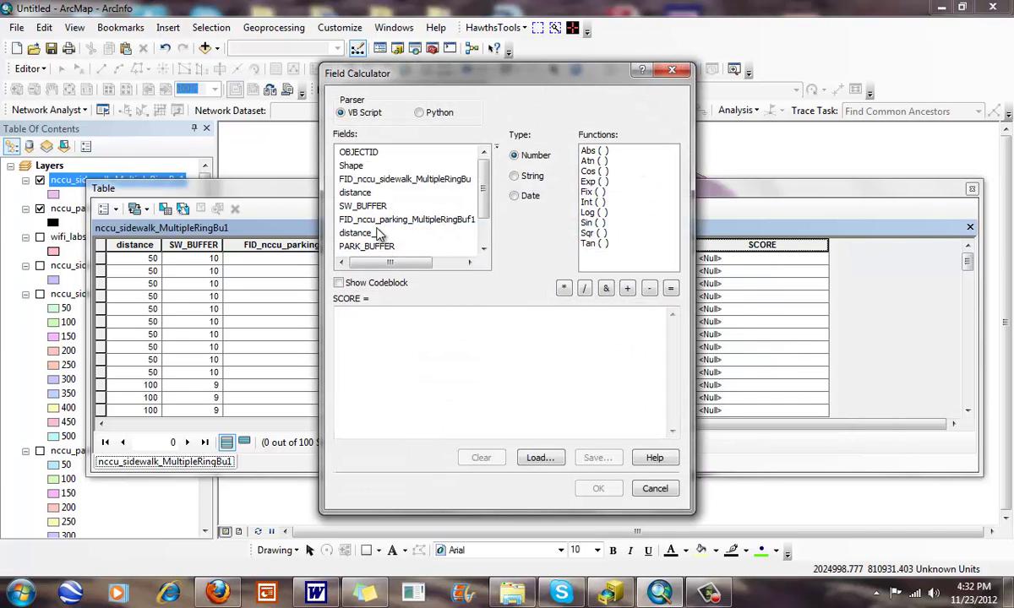
left_click(378, 330)
type("2")
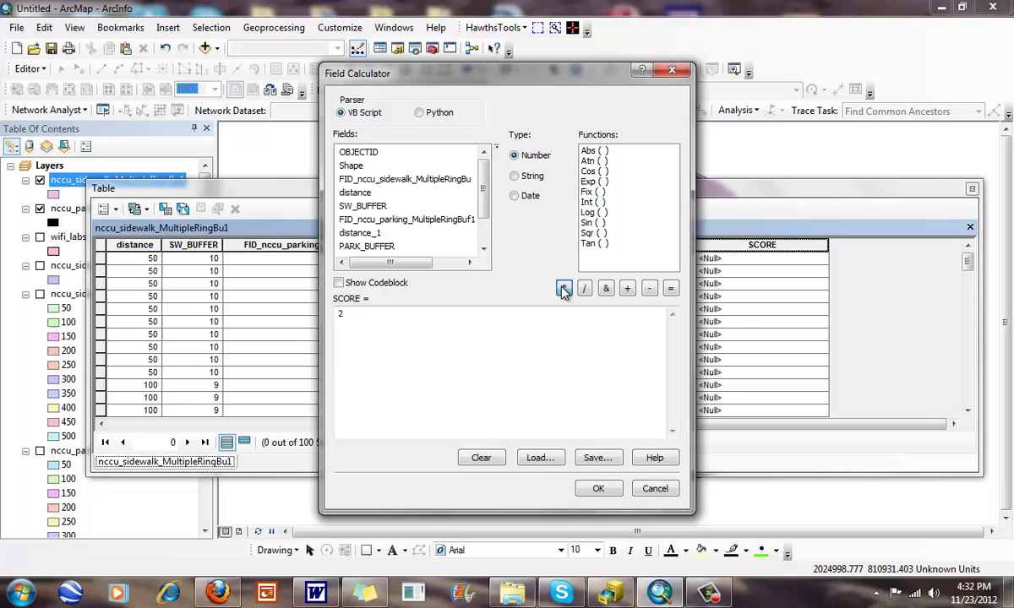
left_click(564, 288)
left_click(369, 208)
double_click(369, 208)
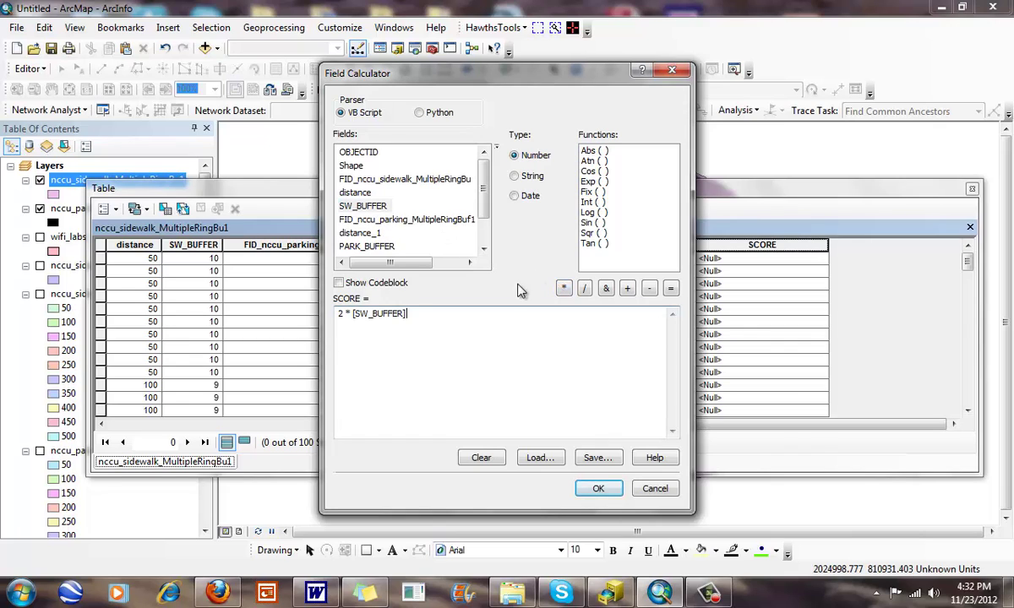
left_click(627, 288)
type("3")
left_click(563, 288)
double_click(372, 246)
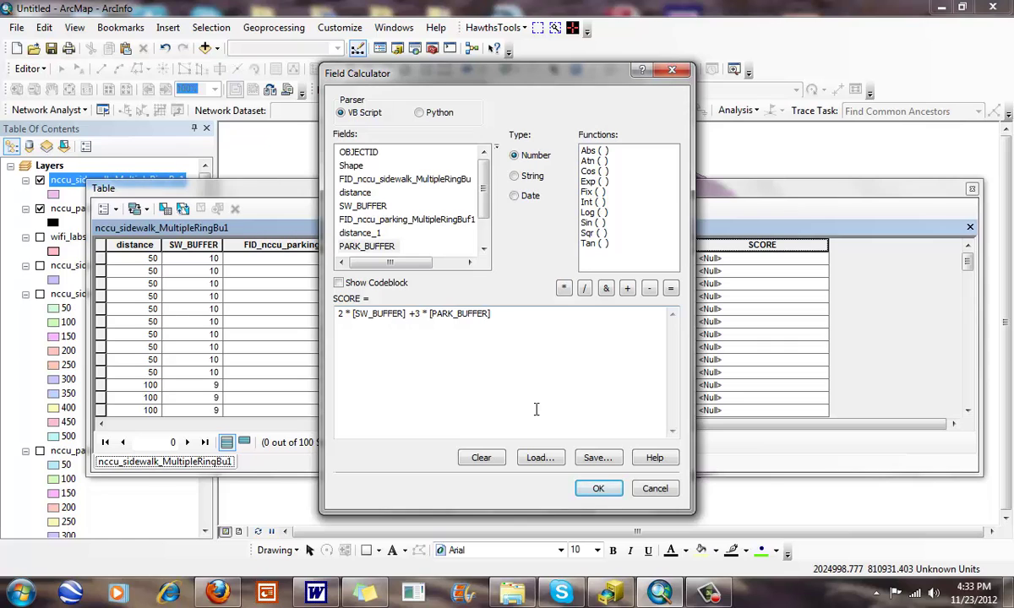
left_click(594, 489)
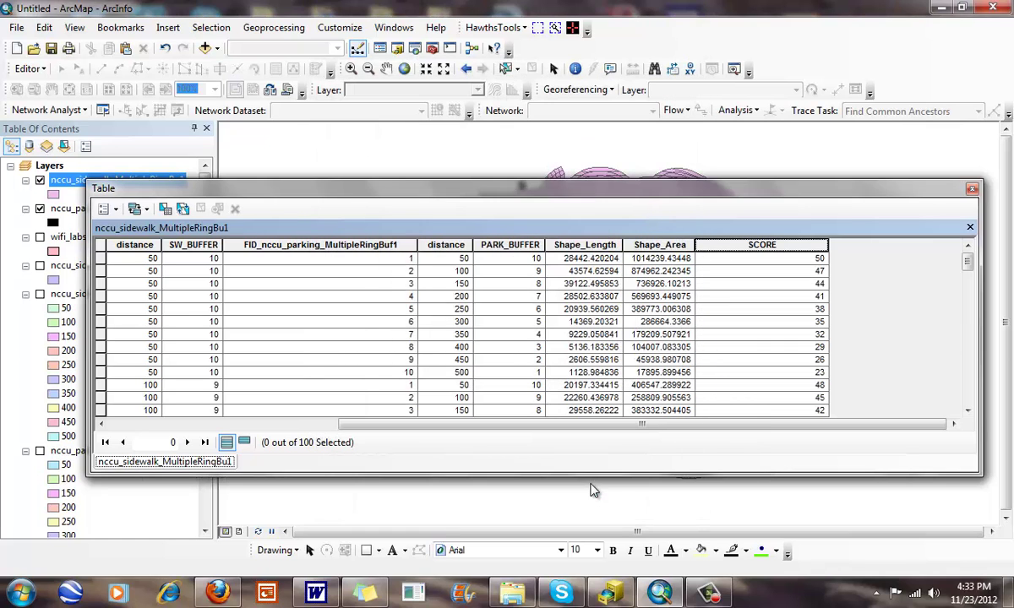
Sort SCORE descending and move the buffer layer below nccu_sidewalk in drawing order
right_click(800, 244)
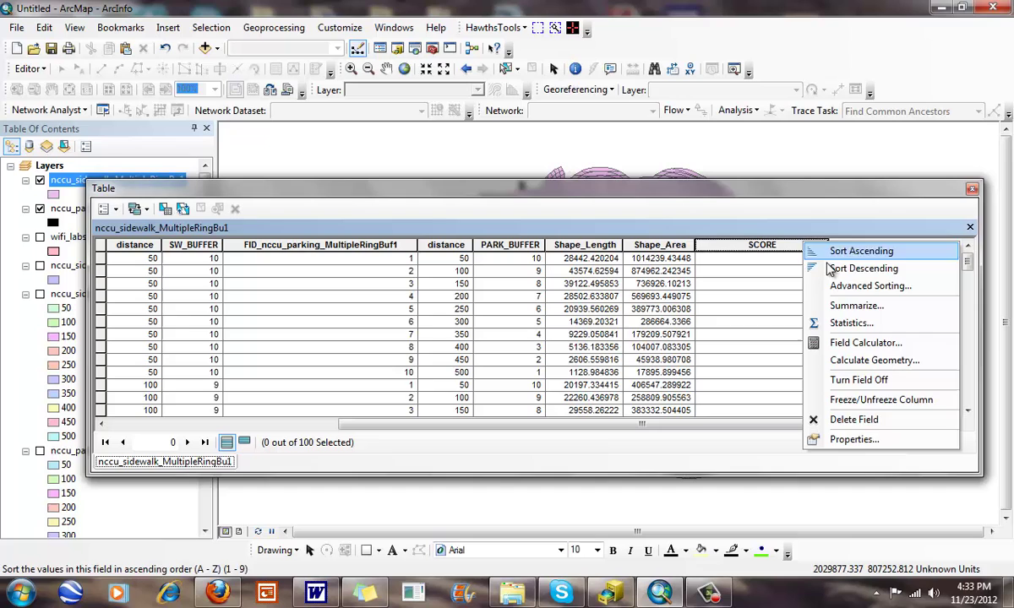
left_click(832, 267)
left_click_drag(969, 263, 968, 416)
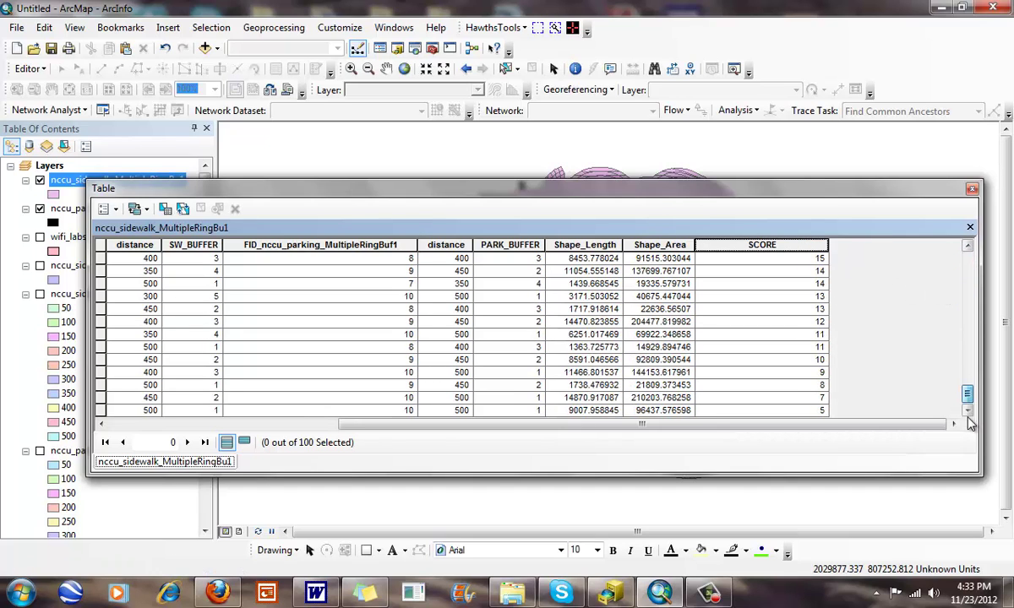
left_click(99, 410)
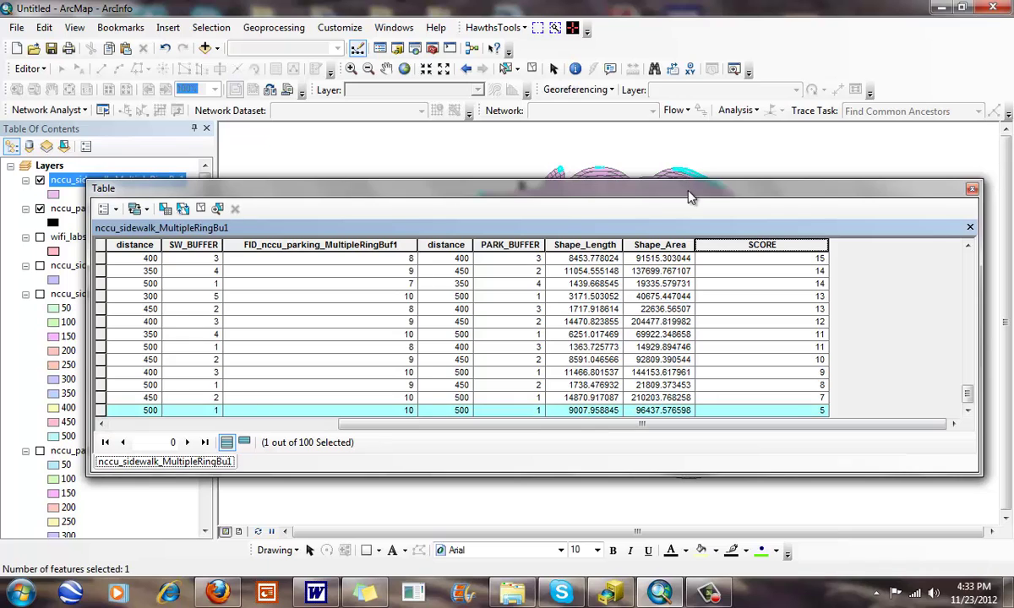
left_click_drag(684, 188, 556, 326)
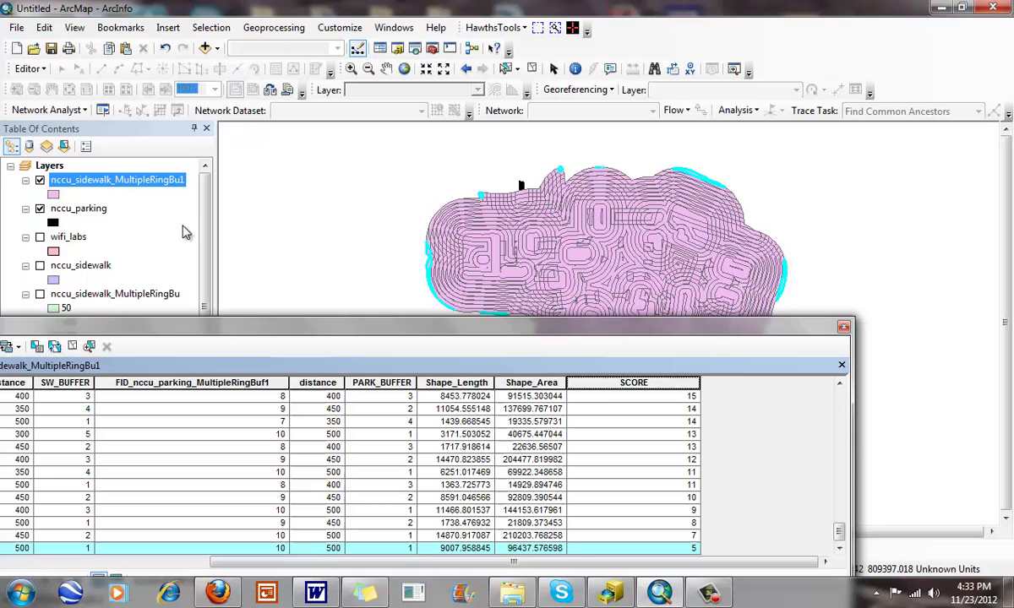
left_click_drag(108, 268, 107, 272)
left_click_drag(543, 344, 616, 318)
Show wifi_labs, select the top-scoring SCORE 50 row, and close the table
left_click(40, 208)
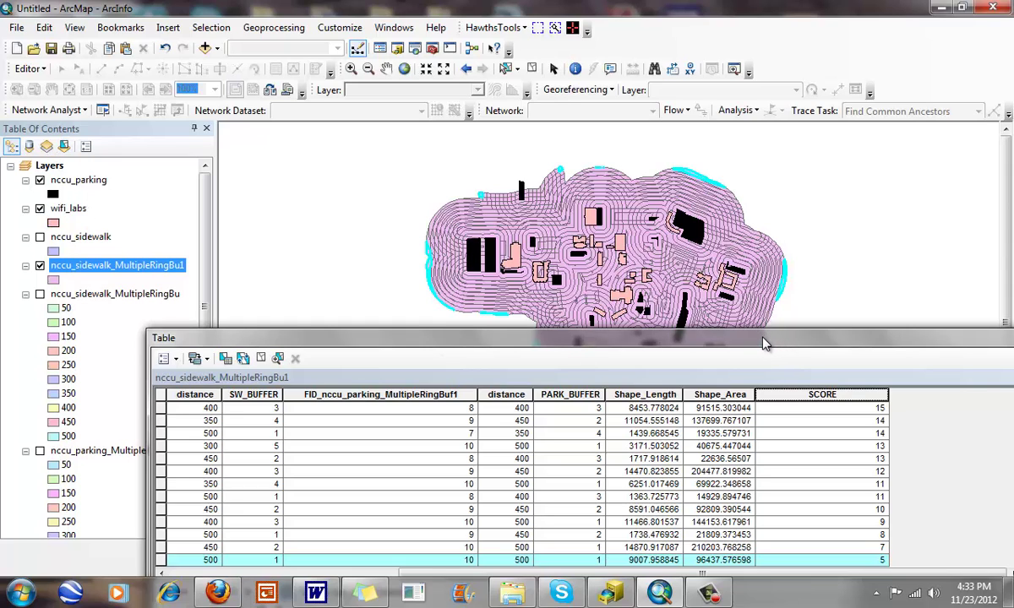
left_click_drag(760, 342, 709, 217)
left_click_drag(974, 419, 974, 287)
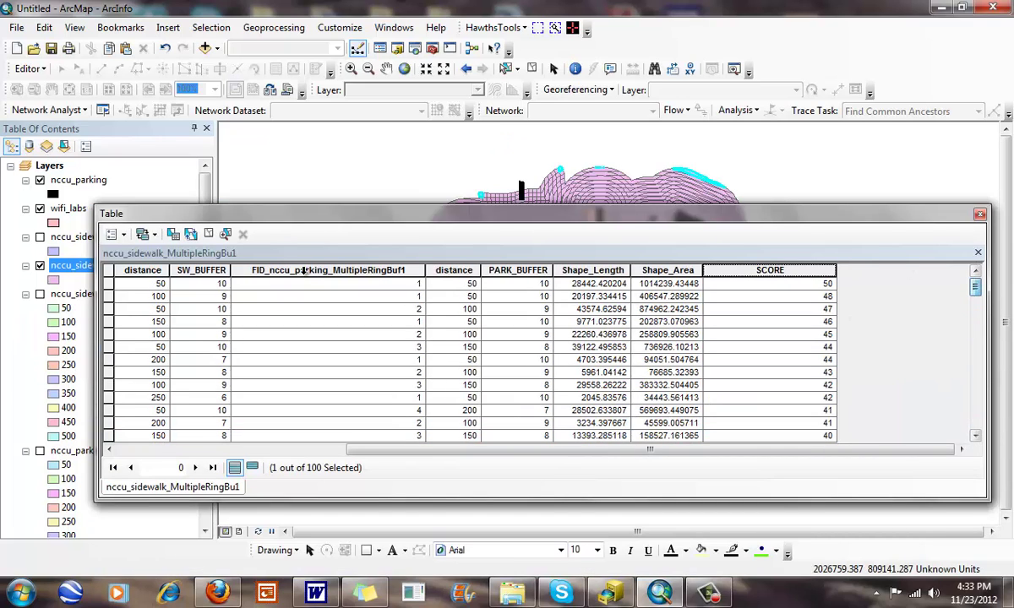
left_click(109, 283)
left_click(979, 214)
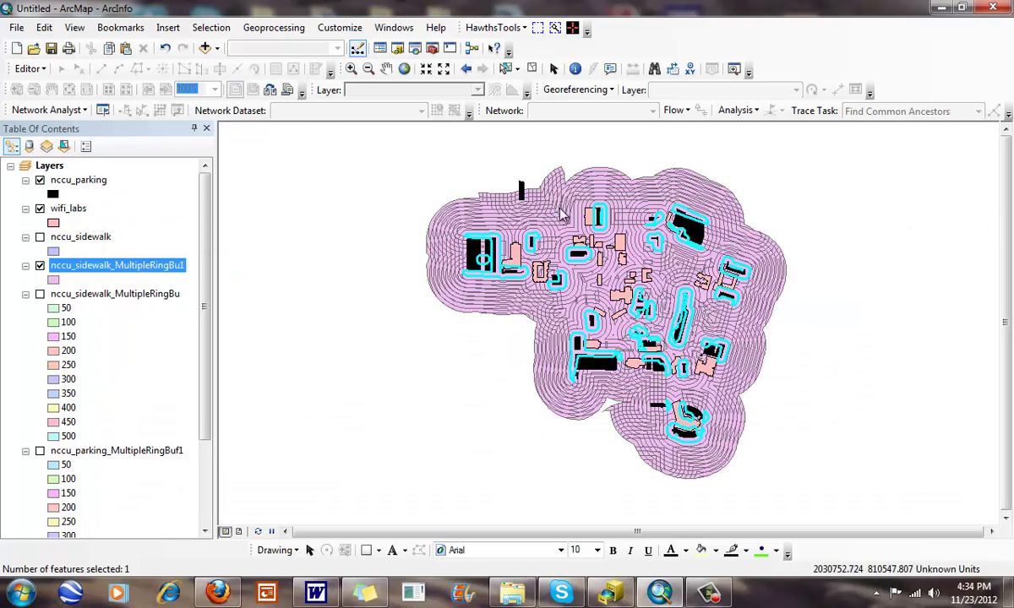
Zoom into the buffer area and pan to the lab buildings near its upper-left
left_click(350, 69)
left_click_drag(449, 186, 805, 480)
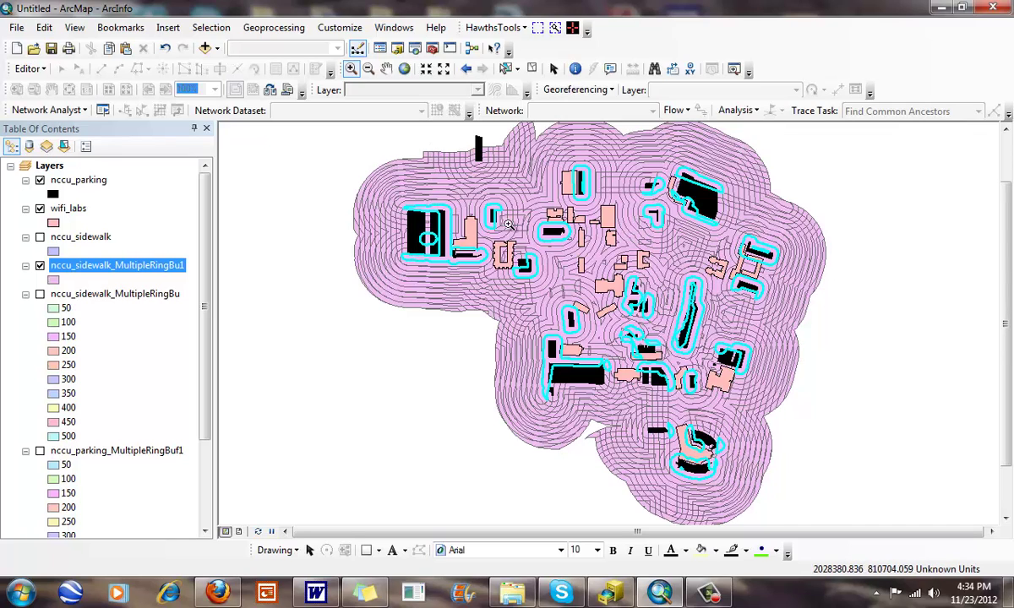
left_click_drag(418, 137, 825, 501)
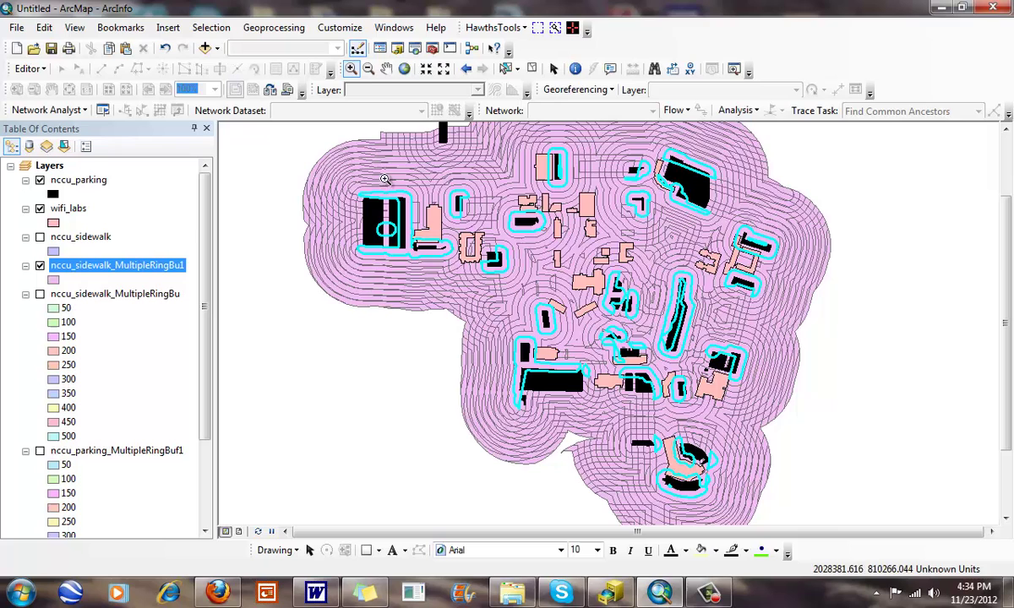
left_click(477, 233)
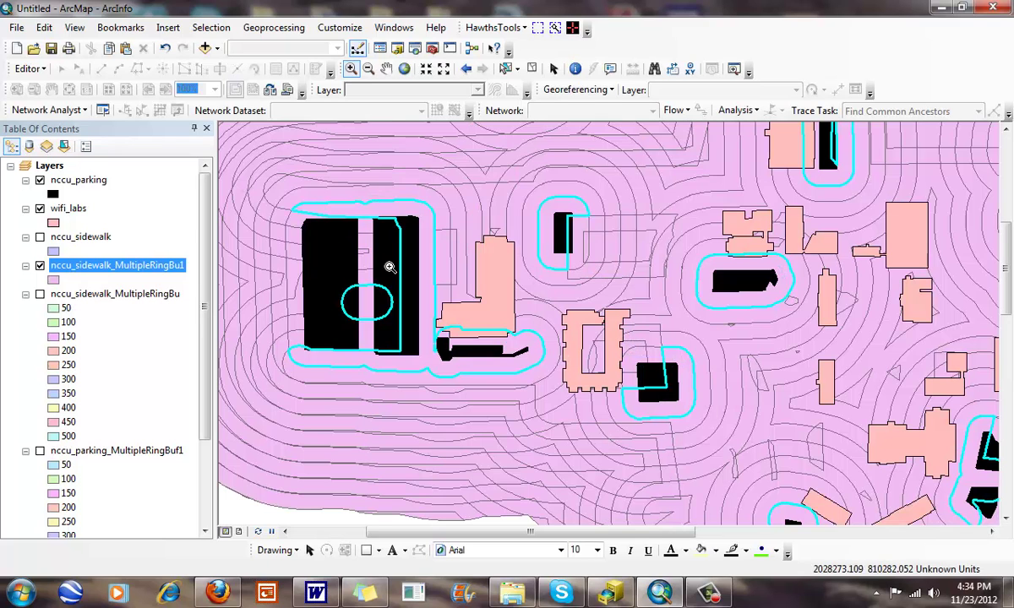
left_click(385, 66)
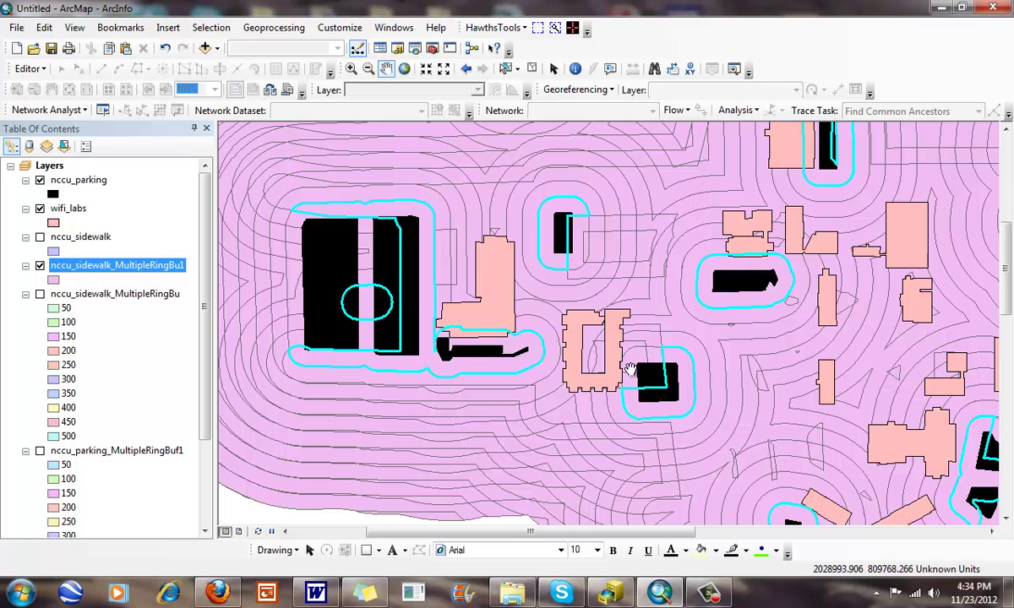
left_click_drag(629, 369, 531, 259)
left_click_drag(770, 311, 811, 352)
Identify the pink lab building and the U-shaped Eagle Landing building, then close the results
left_click(575, 68)
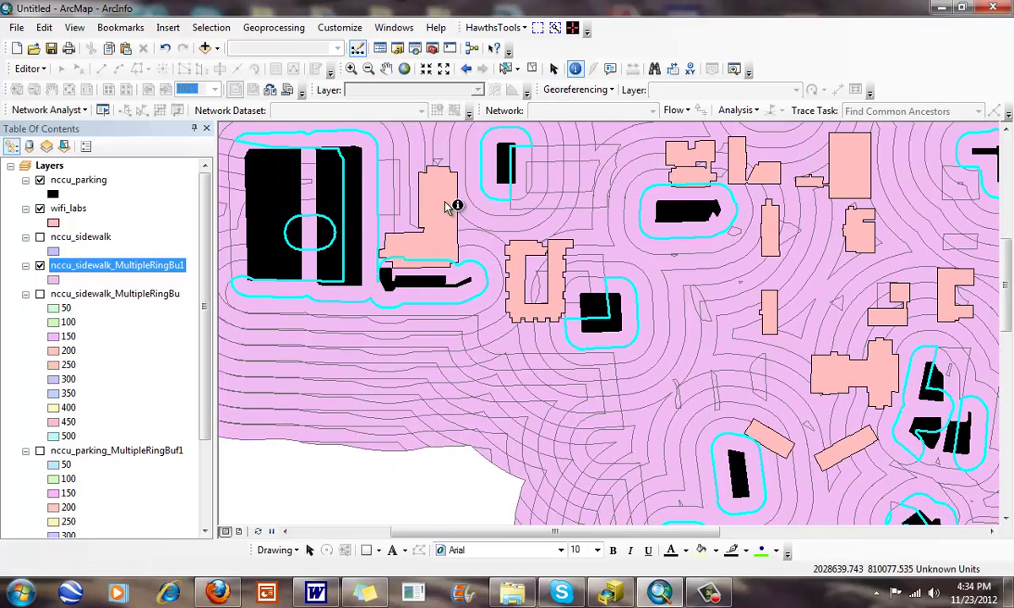
left_click(442, 201)
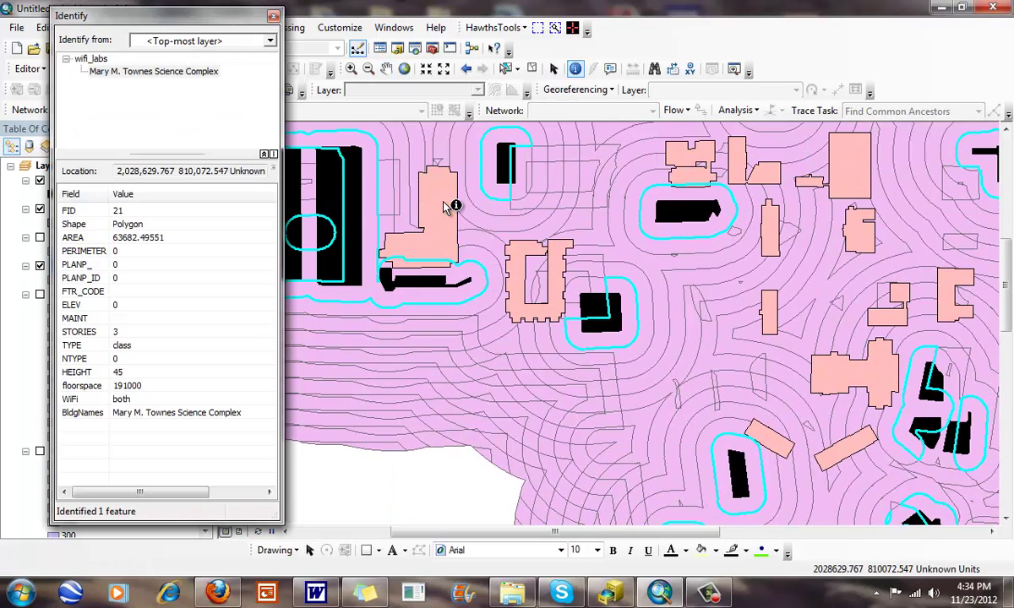
left_click(558, 309)
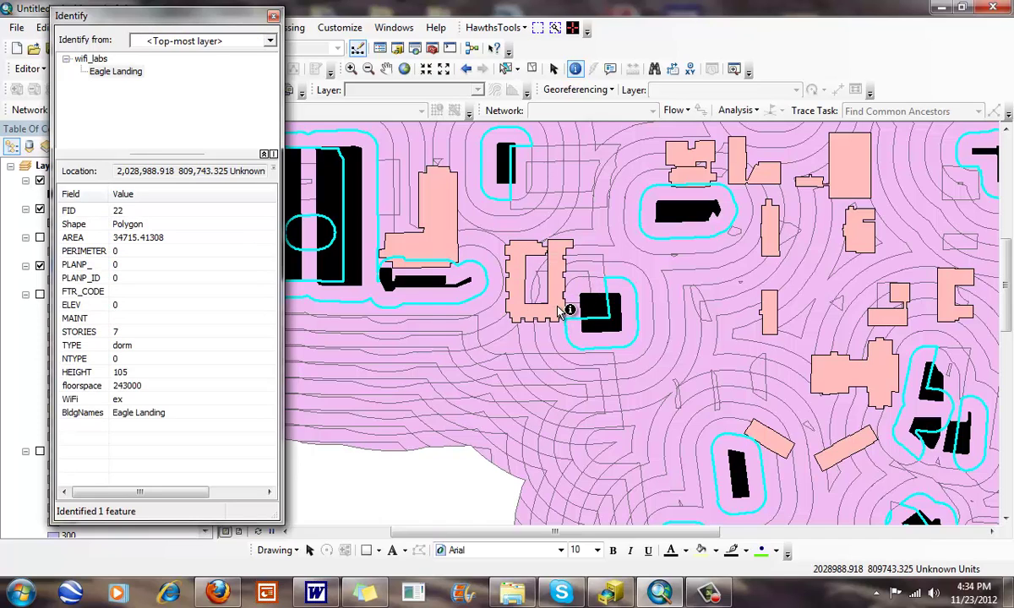
left_click(272, 16)
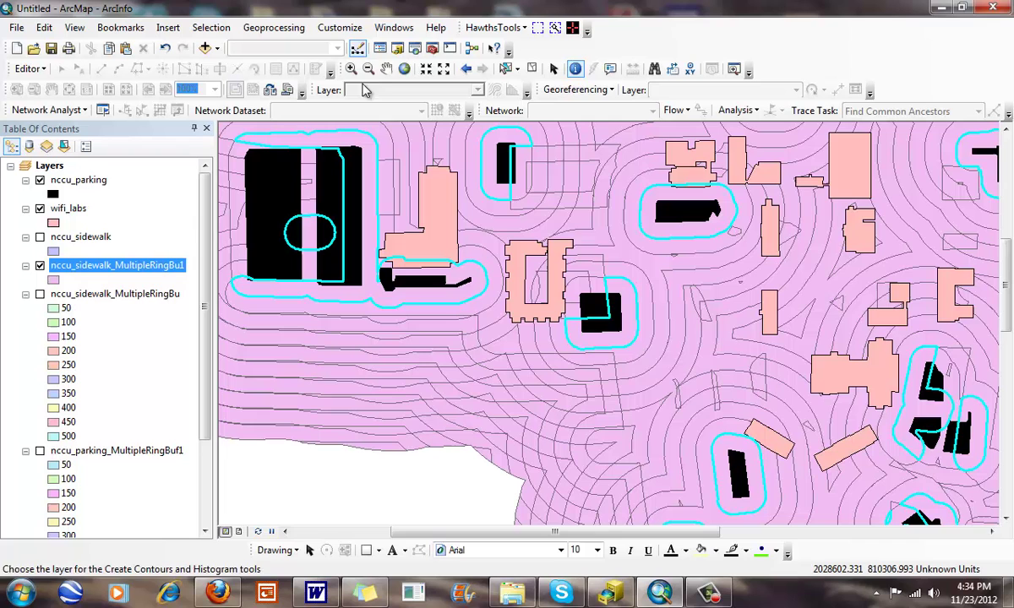
left_click(385, 69)
Symbolize the buffer layer with graduated colours by SCORE using the yellow-green-blue ramp
left_click_drag(699, 318, 435, 276)
left_click_drag(657, 441, 611, 357)
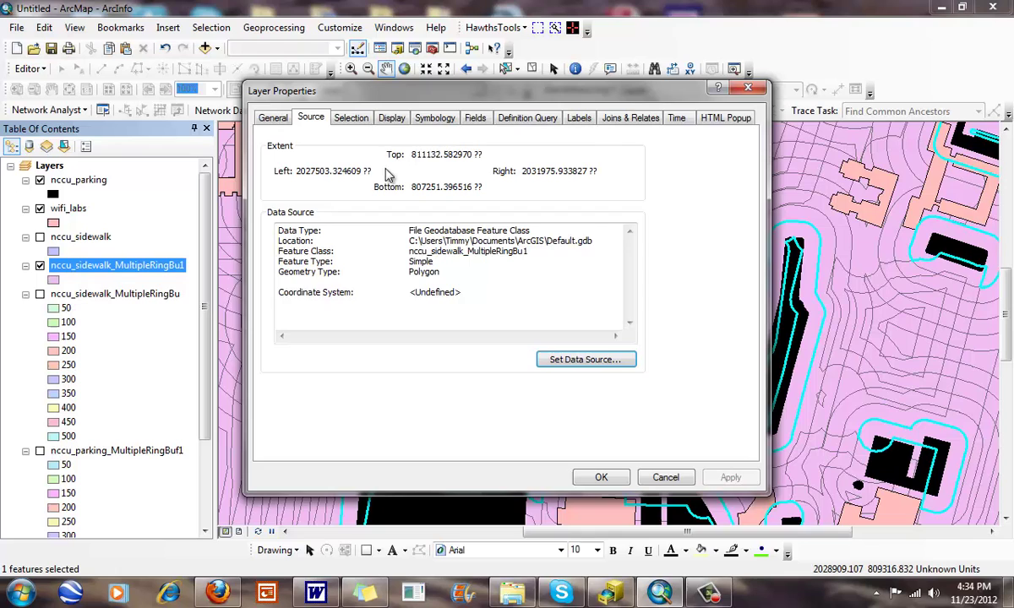
left_click(436, 118)
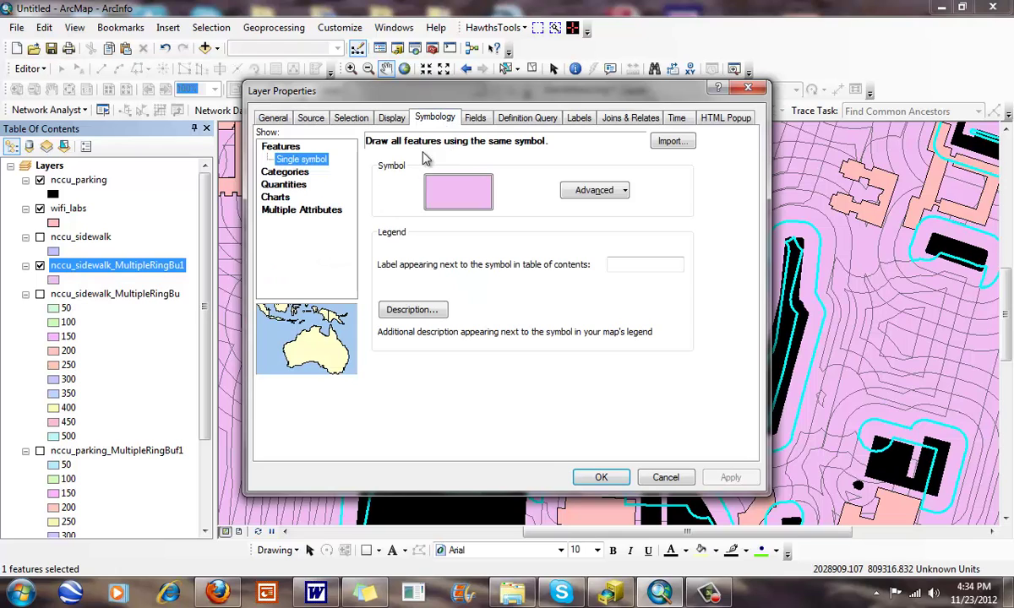
left_click(296, 189)
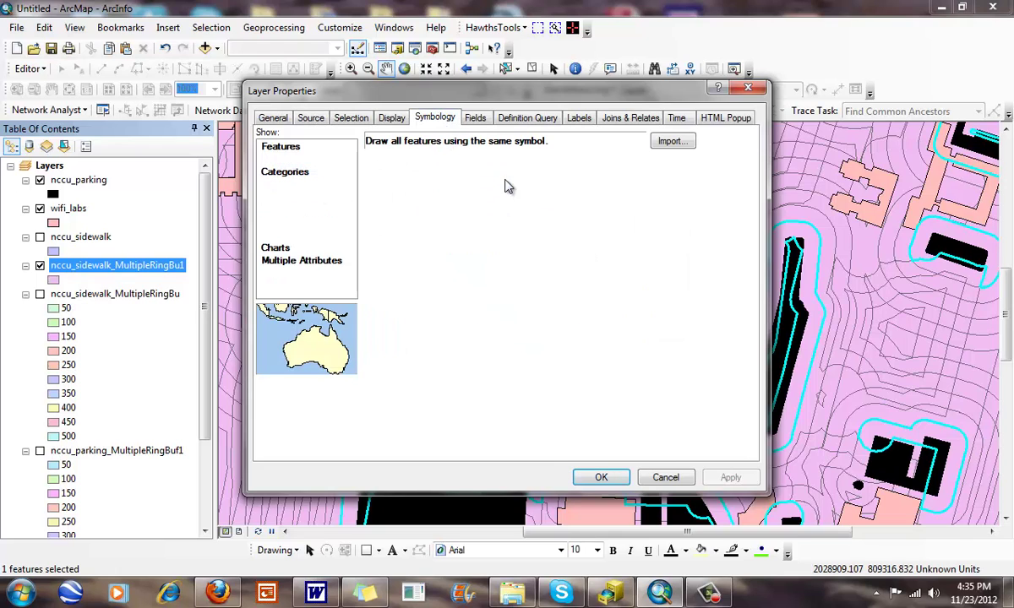
left_click(534, 174)
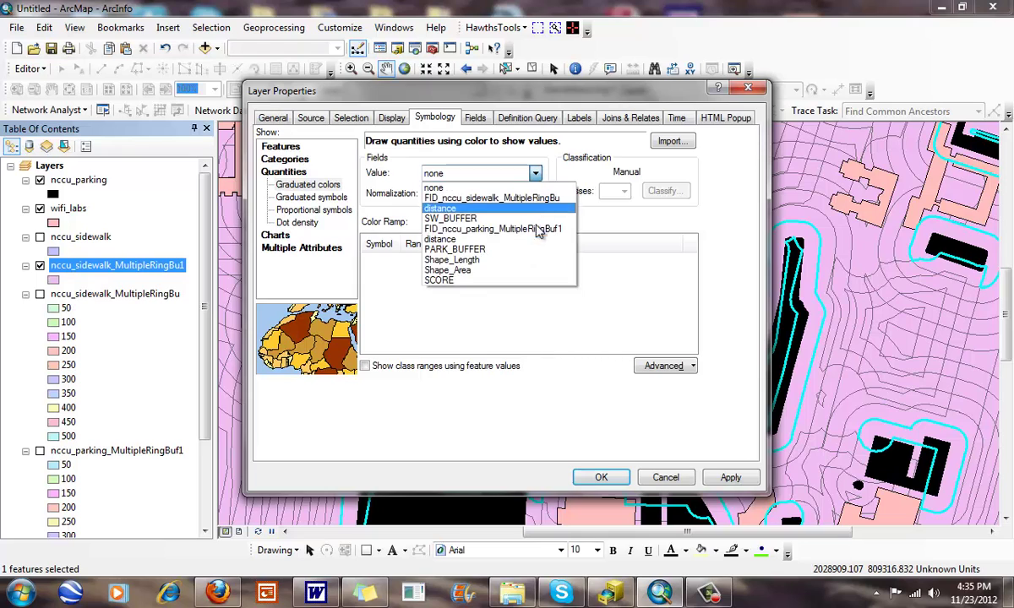
left_click(477, 280)
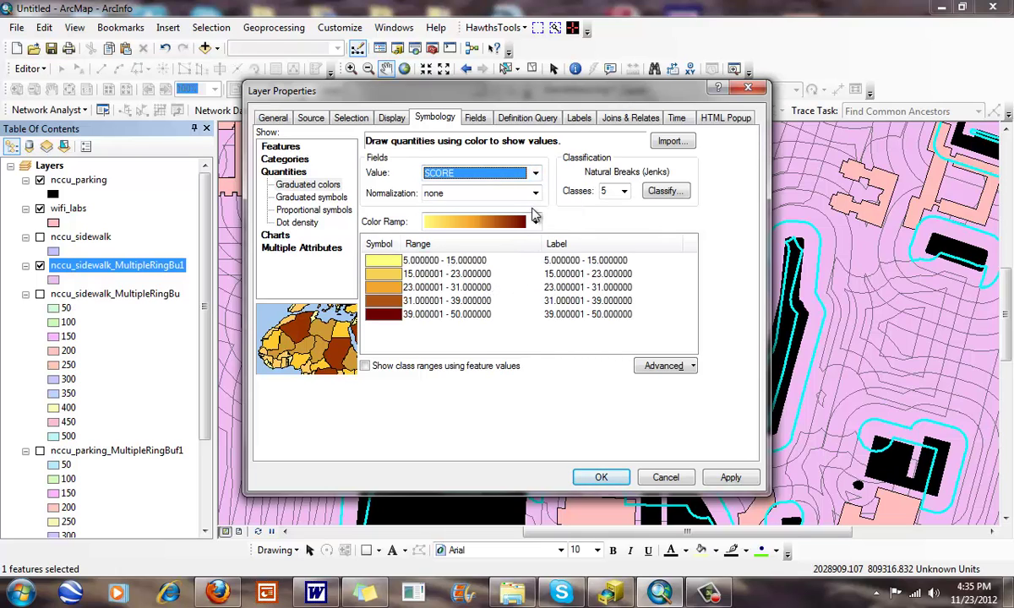
left_click(663, 191)
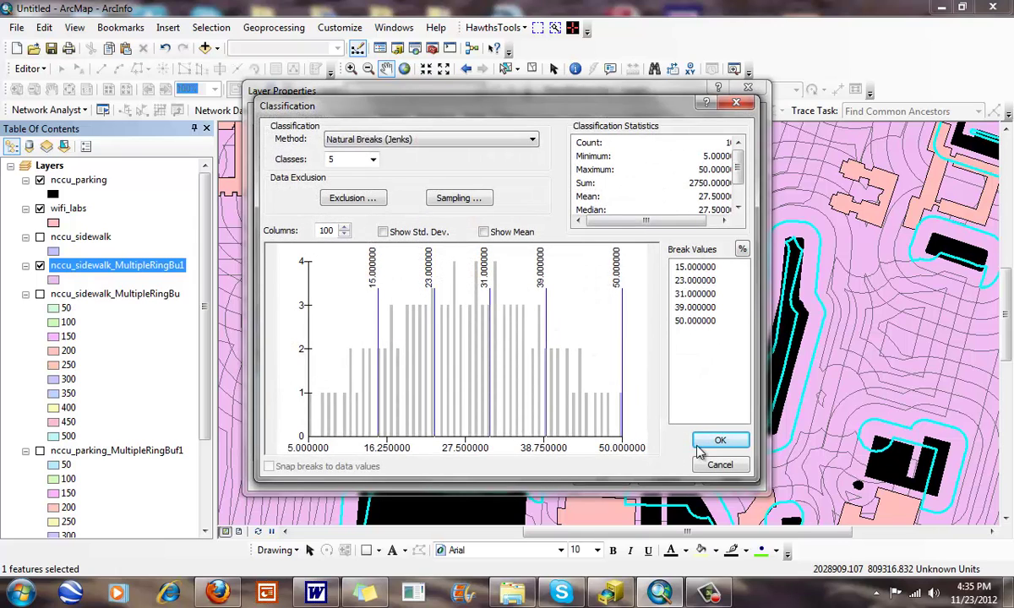
left_click(718, 440)
left_click(535, 223)
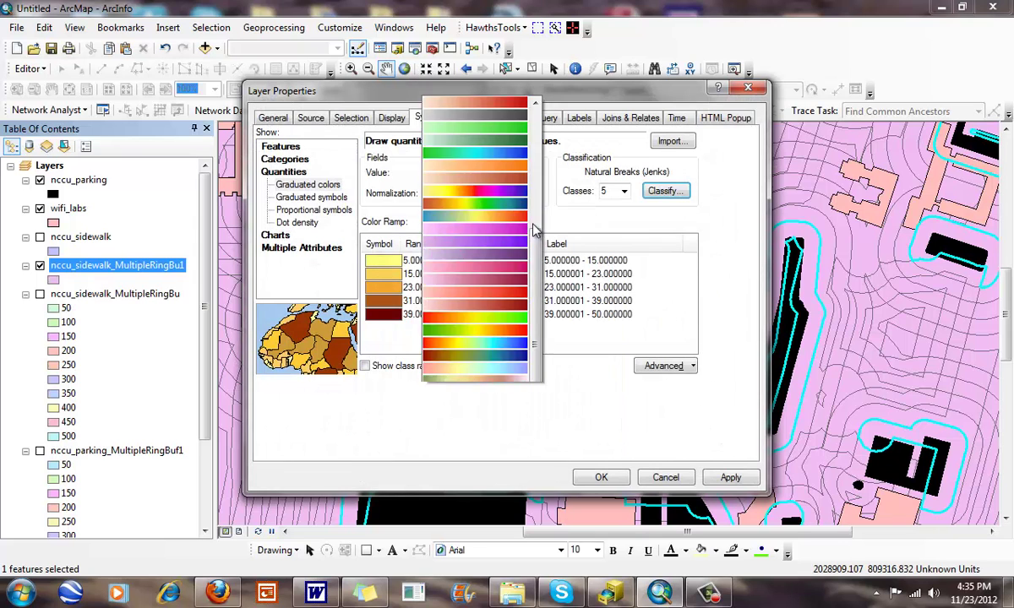
left_click(517, 336)
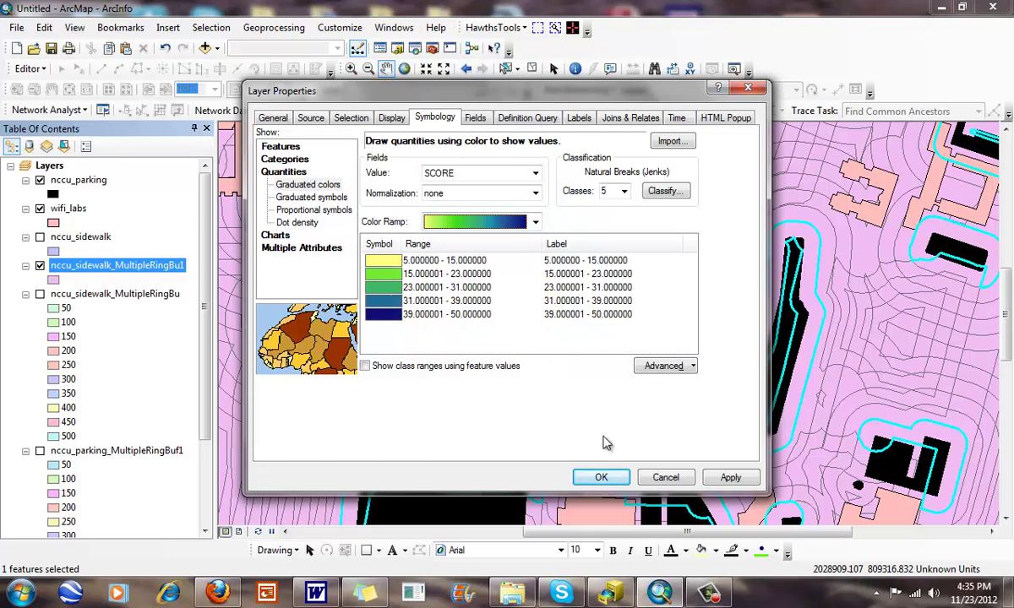
left_click(601, 478)
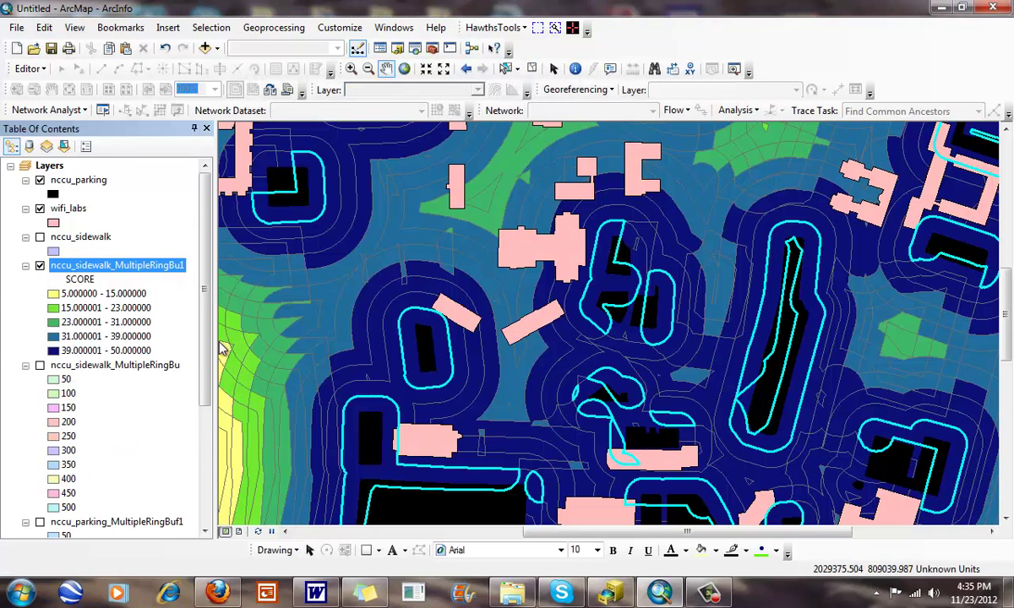
Show the full campus extent, clear the selection, and reopen the buffer layer's properties
left_click(405, 69)
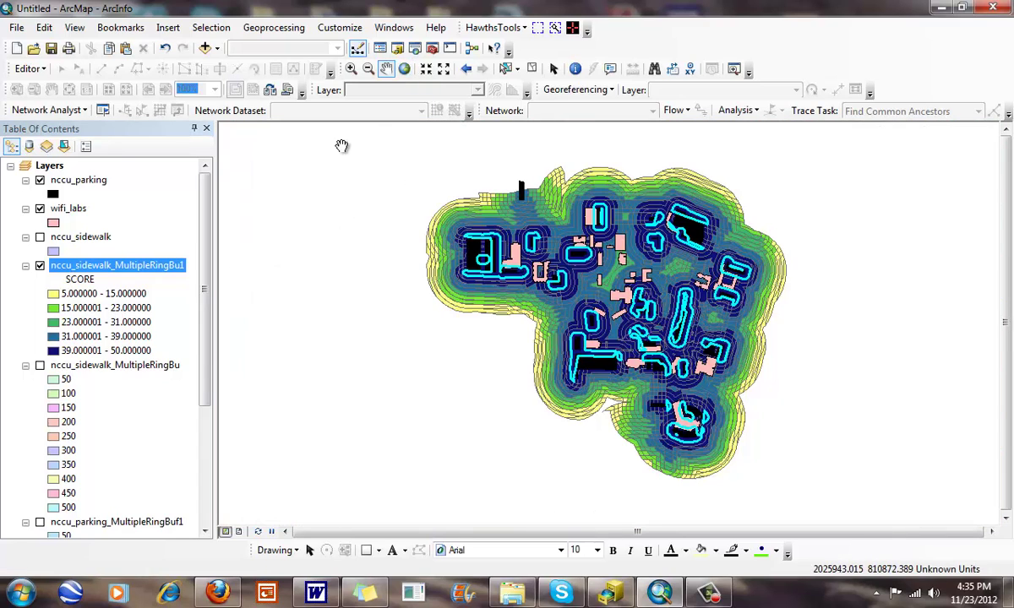
left_click(531, 69)
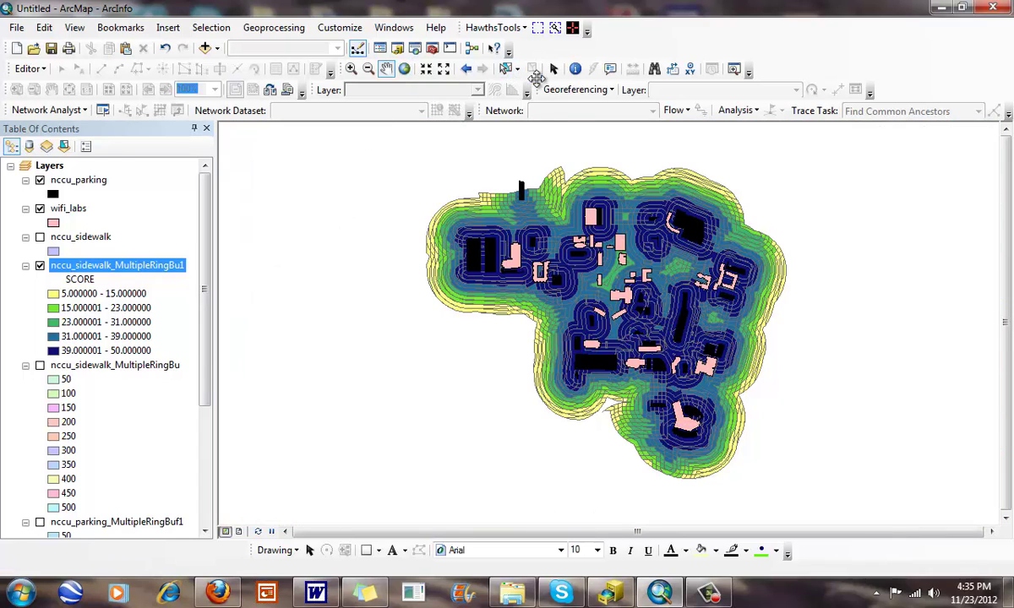
left_click(350, 69)
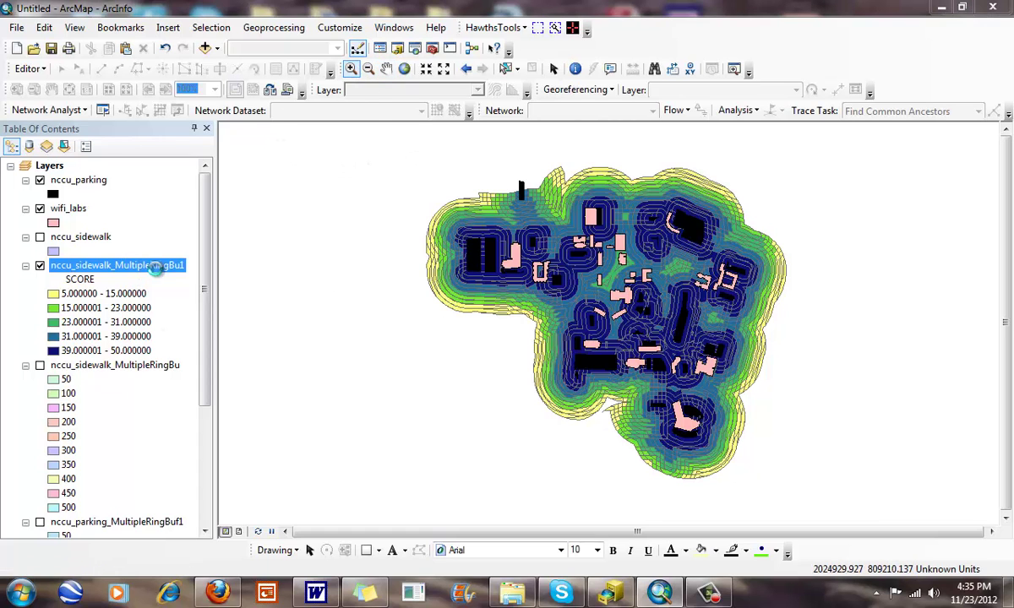
double_click(139, 265)
Switch to Defined Interval, change the 40 break to 49, and drag breaks to 23.38, 31.12, 38.49
left_click(676, 196)
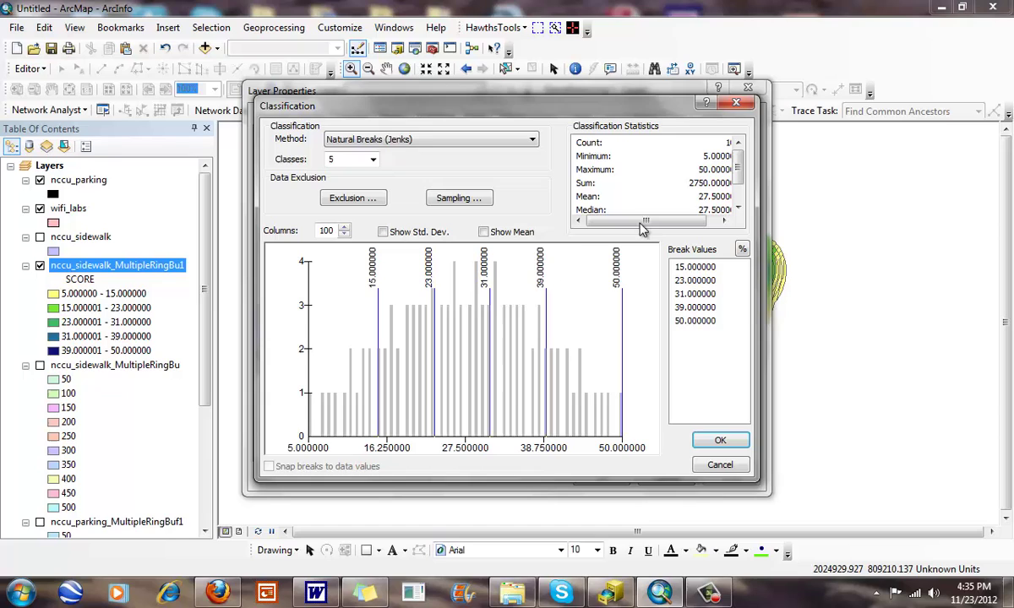
left_click(462, 141)
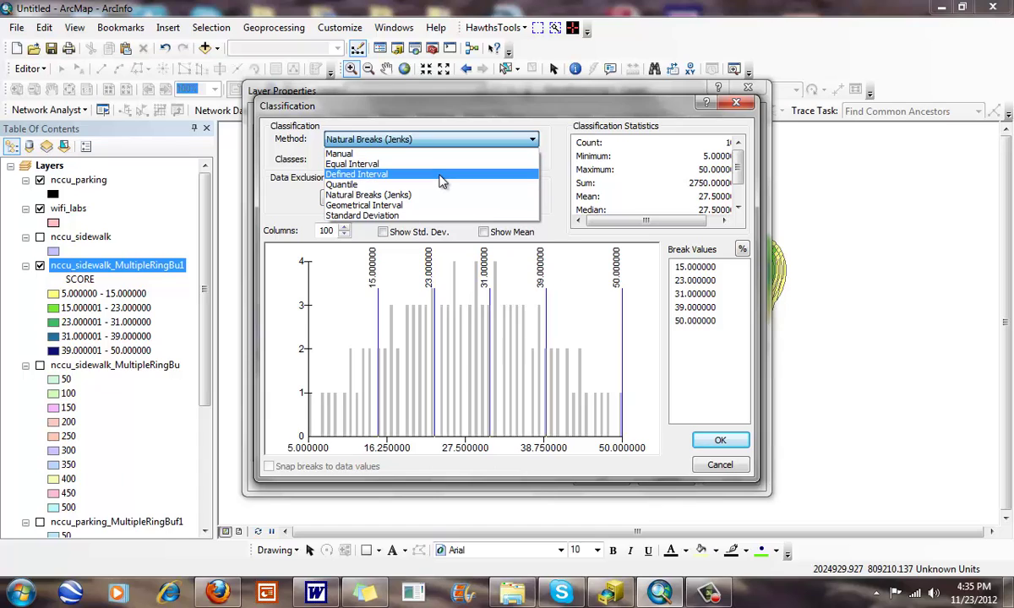
left_click(440, 174)
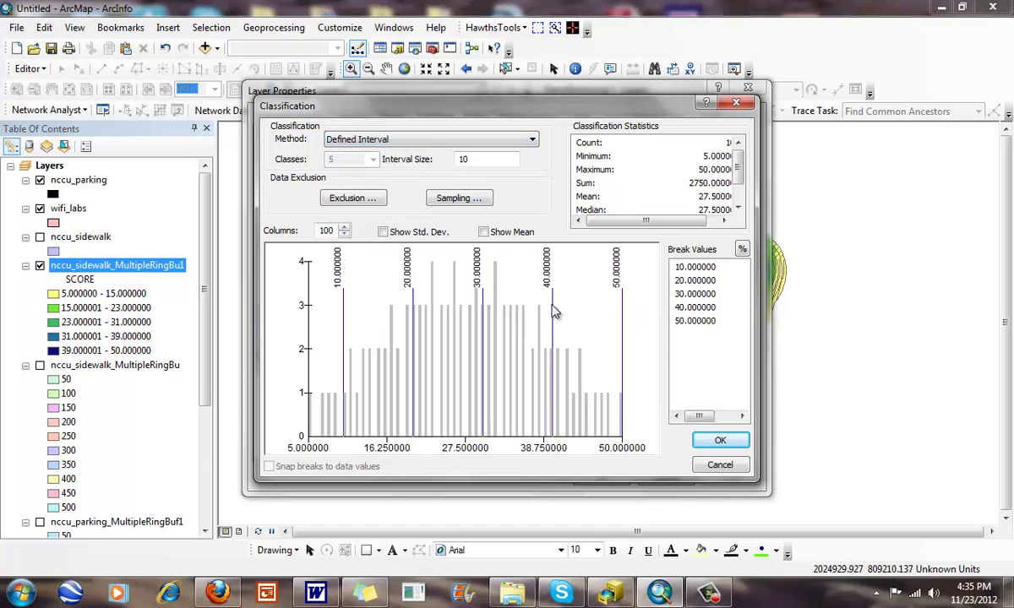
left_click(722, 309)
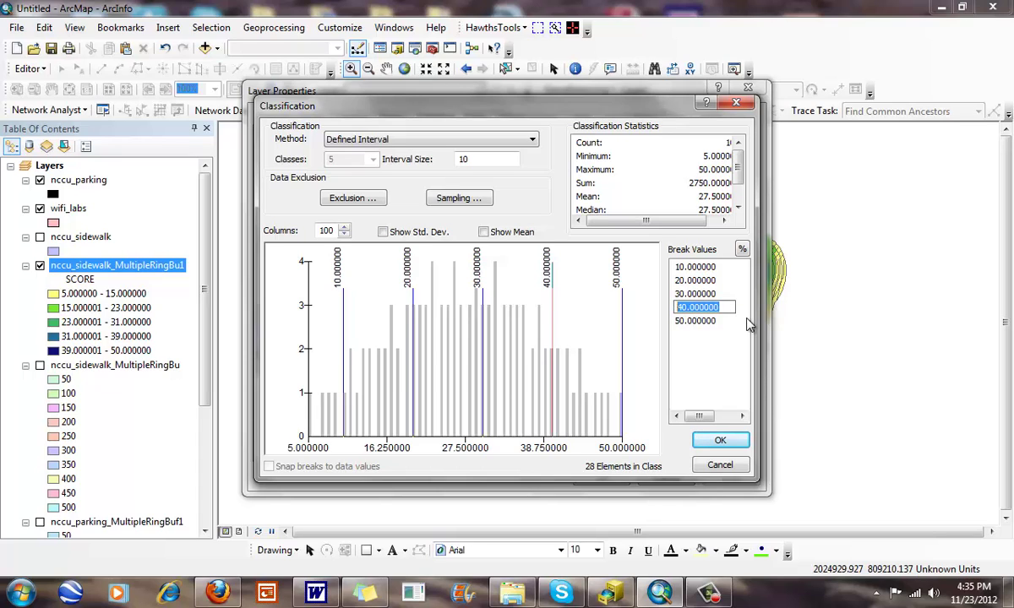
type("49")
key("Return")
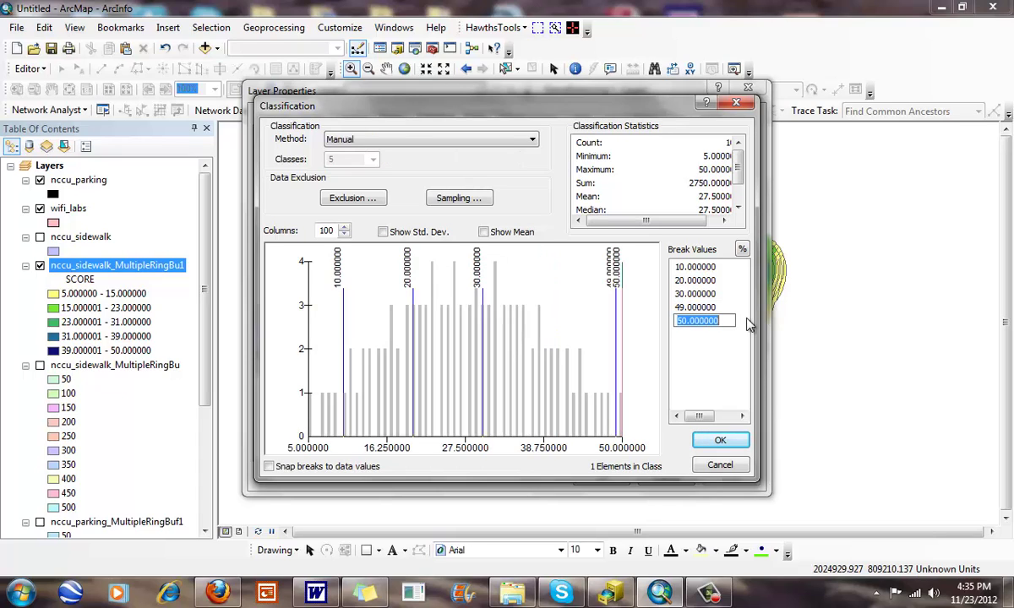
left_click(724, 441)
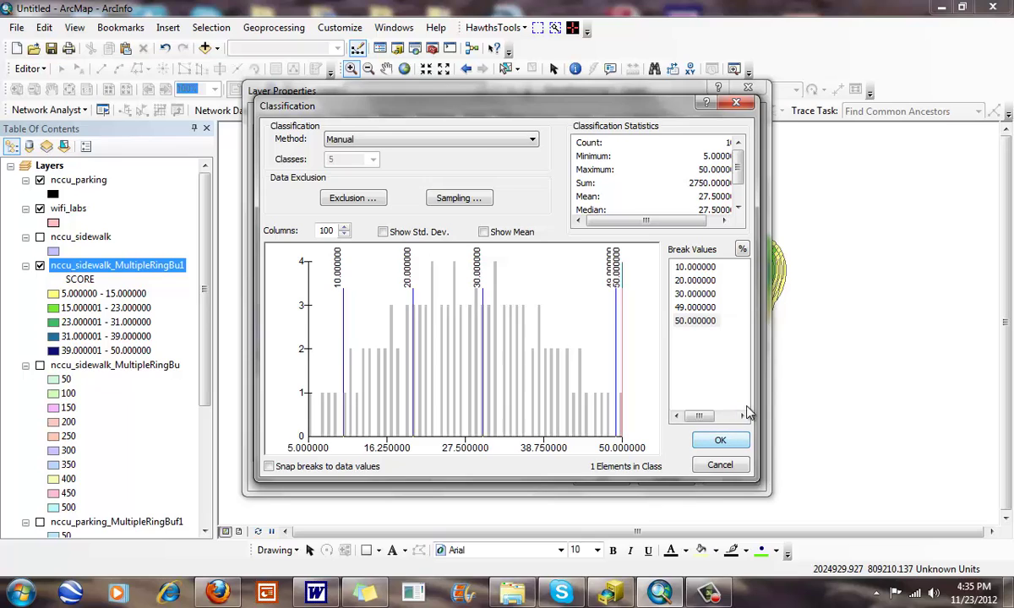
left_click_drag(483, 297, 540, 298)
left_click_drag(414, 300, 488, 302)
left_click_drag(342, 311, 437, 317)
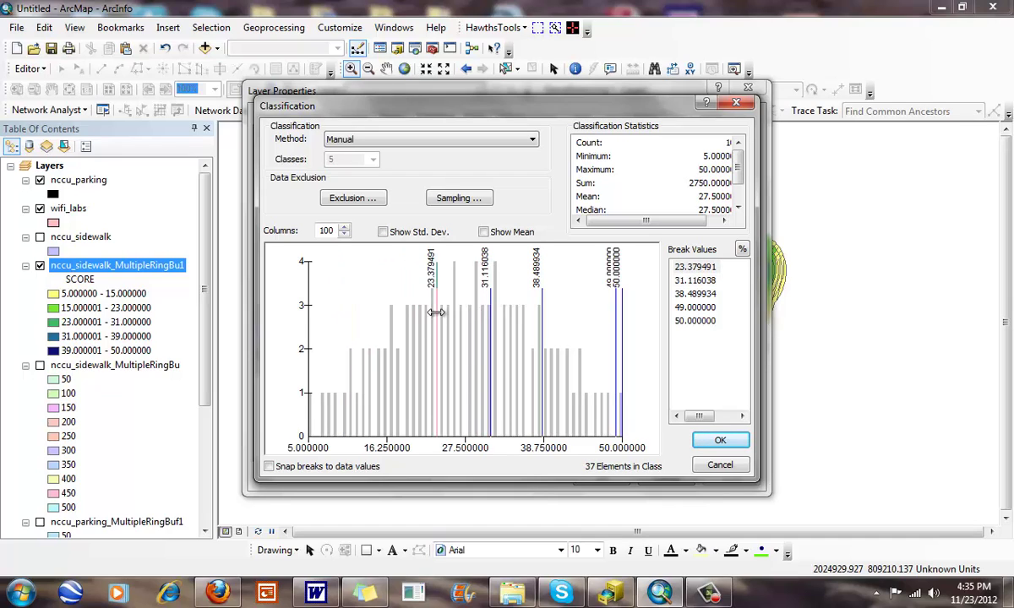
left_click(712, 443)
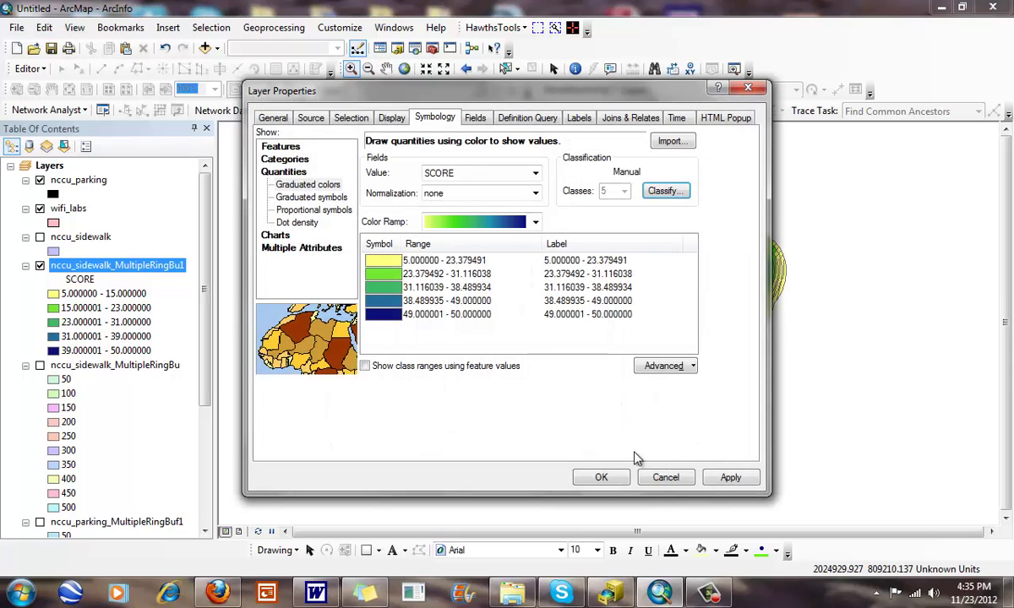
Apply the manual SCORE classes, zoom in on the campus centre, and pan toward the southern campus
left_click(601, 477)
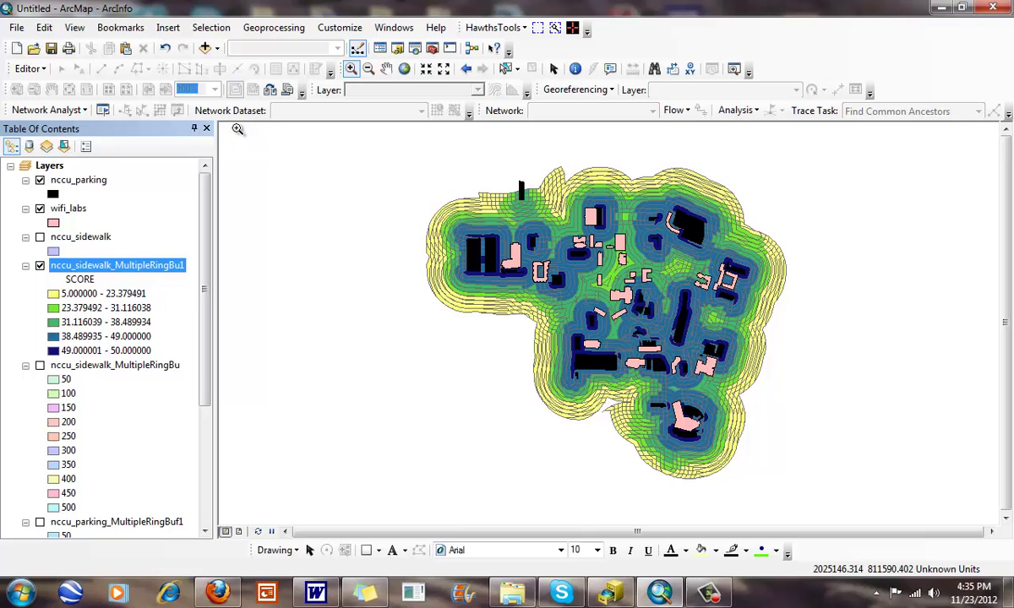
left_click(608, 303)
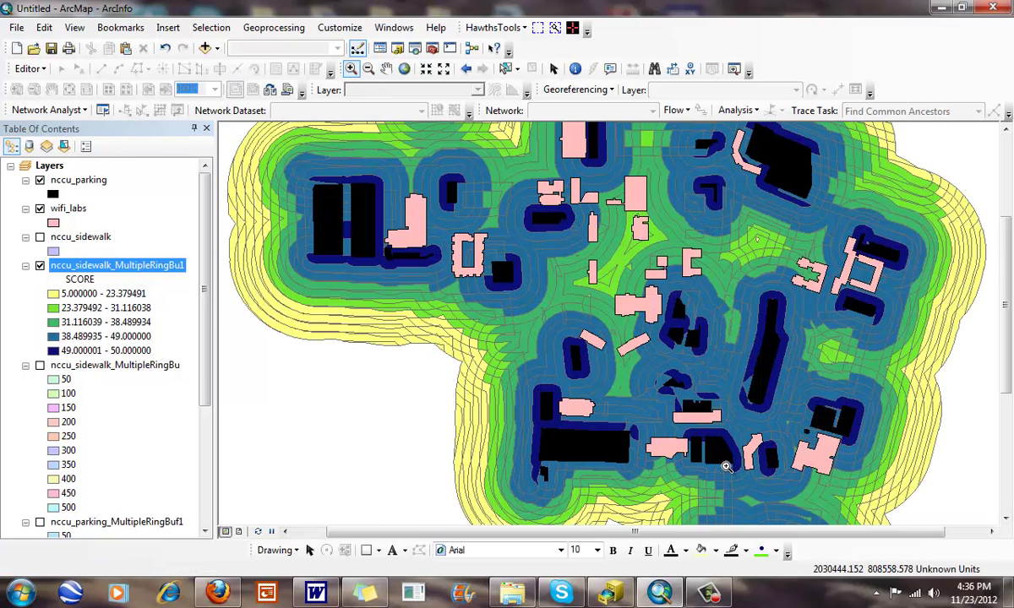
left_click(386, 68)
left_click_drag(500, 256, 455, 353)
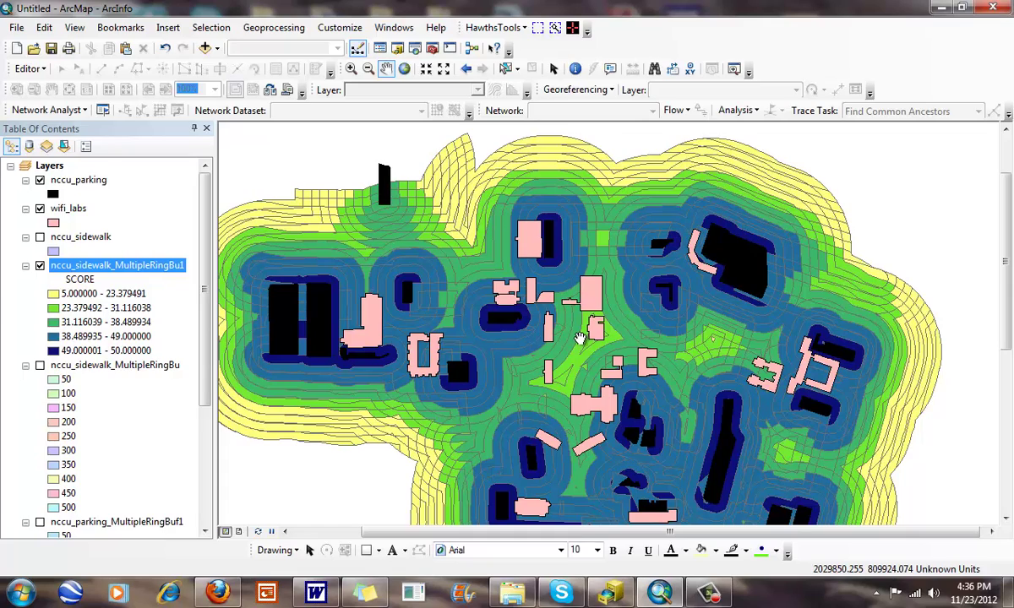
left_click_drag(604, 416, 512, 333)
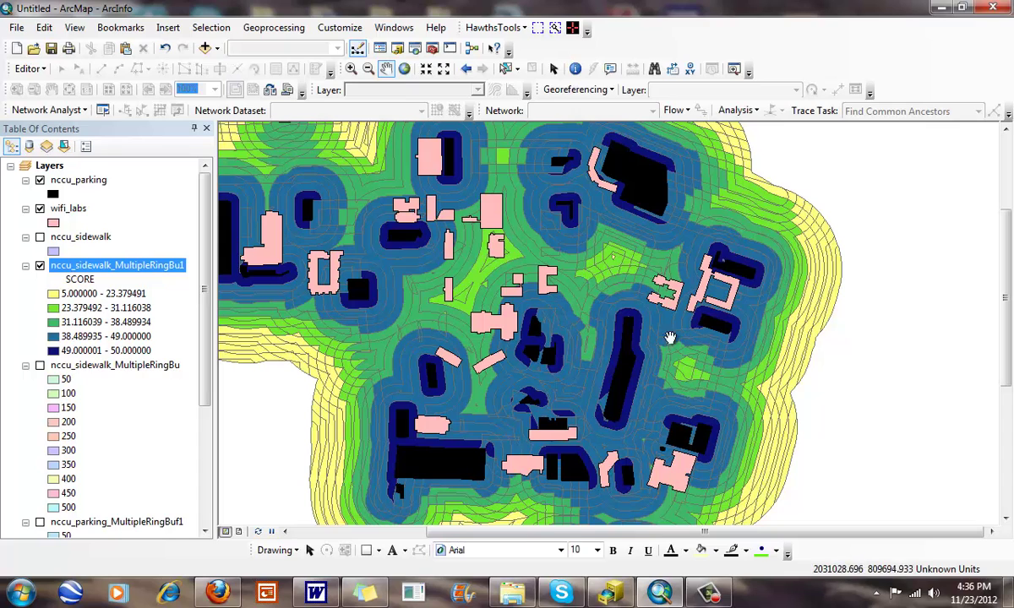
left_click_drag(568, 411, 587, 345)
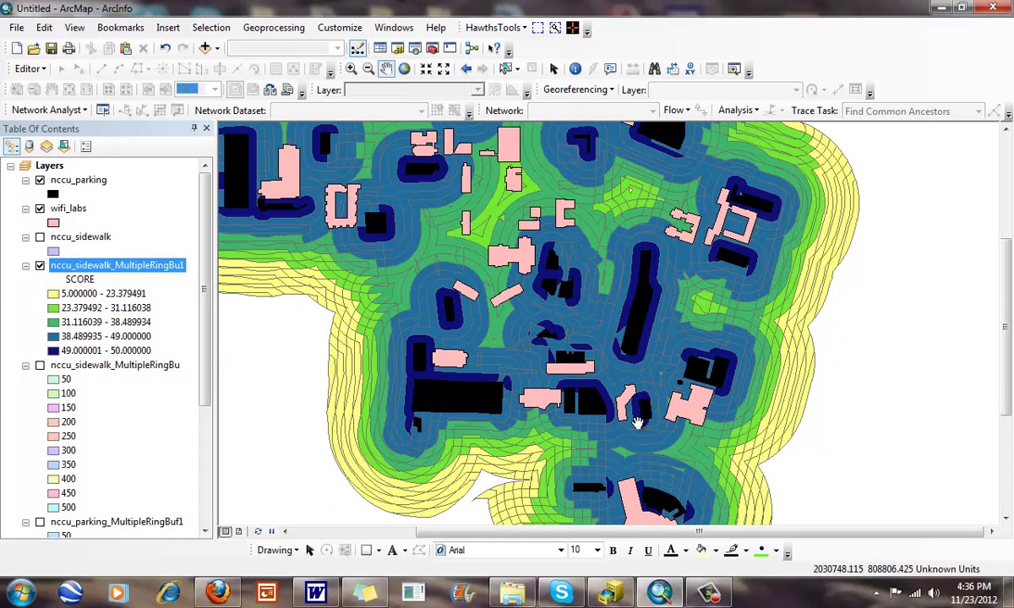
Pan to inspect the buffer's southern tip and the northwestern and western rings
left_click_drag(672, 473, 667, 348)
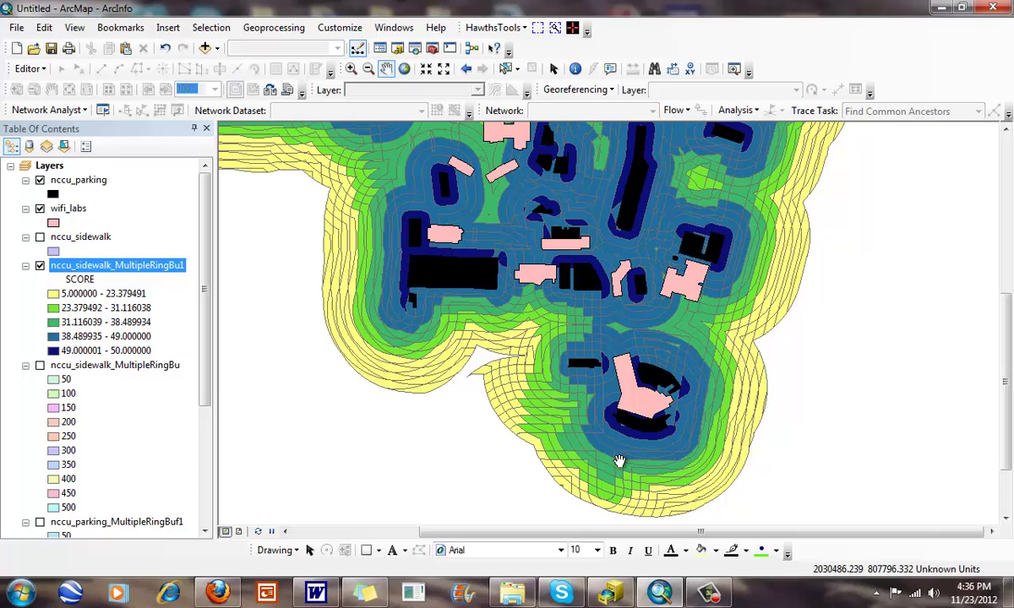
left_click_drag(591, 211, 718, 473)
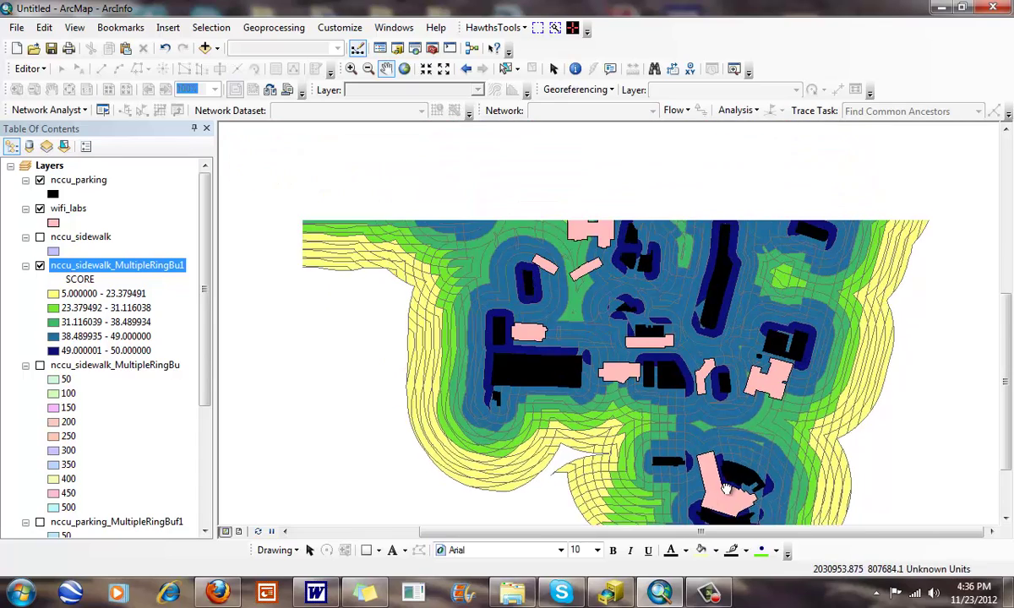
left_click_drag(591, 169, 692, 422)
left_click_drag(591, 211, 634, 313)
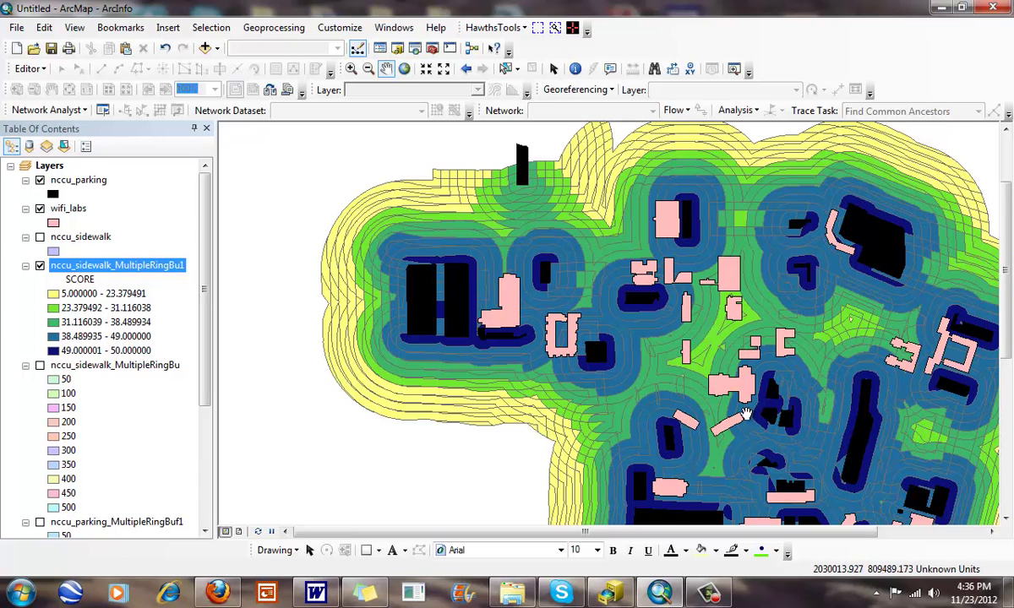
left_click_drag(737, 348, 590, 314)
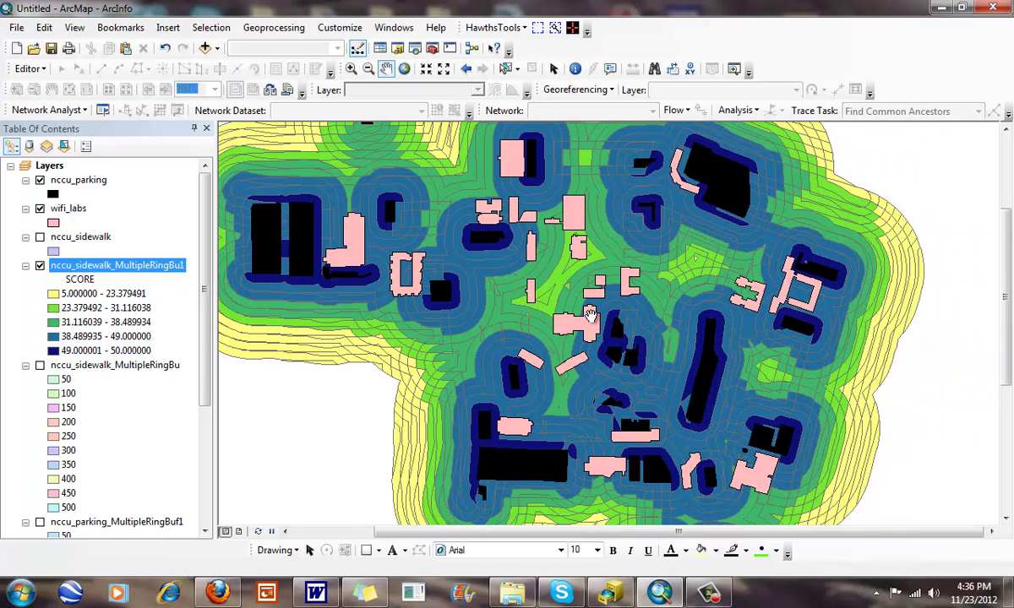